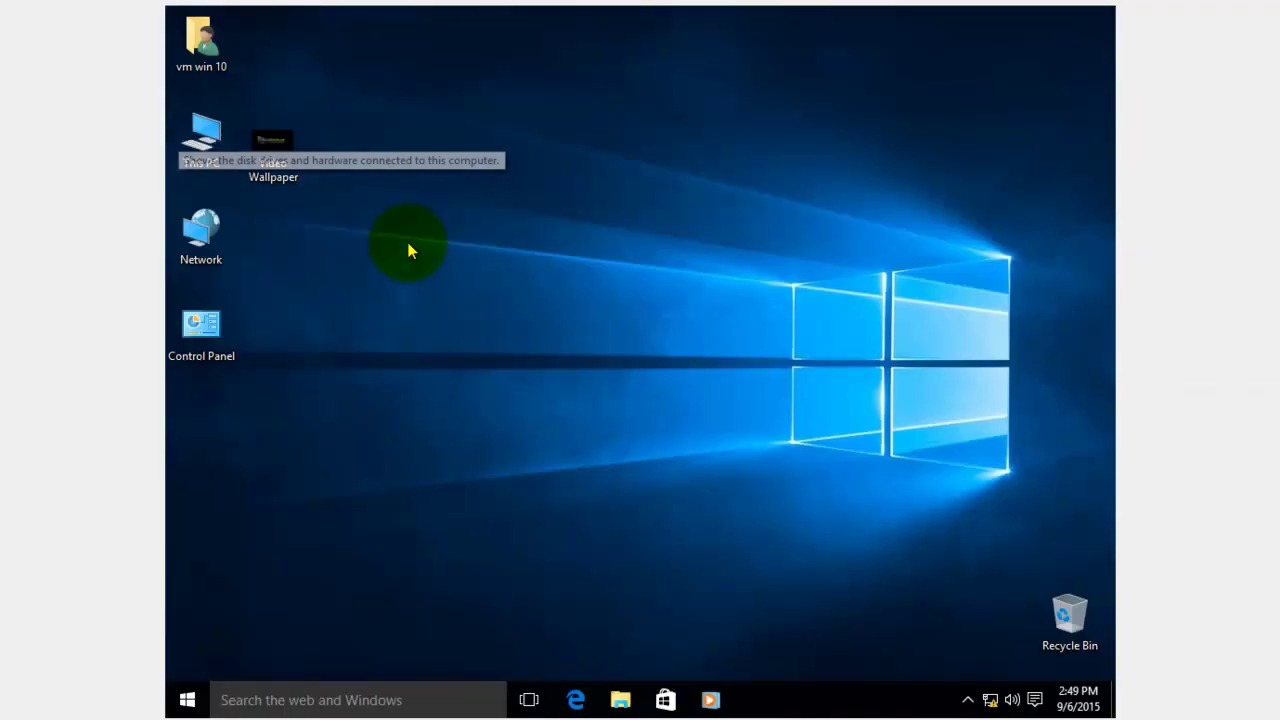
# Step: Open the Video Wallpaper image from the desktop to check which program displays it, and close it
pyautogui.doubleClick(276, 140)
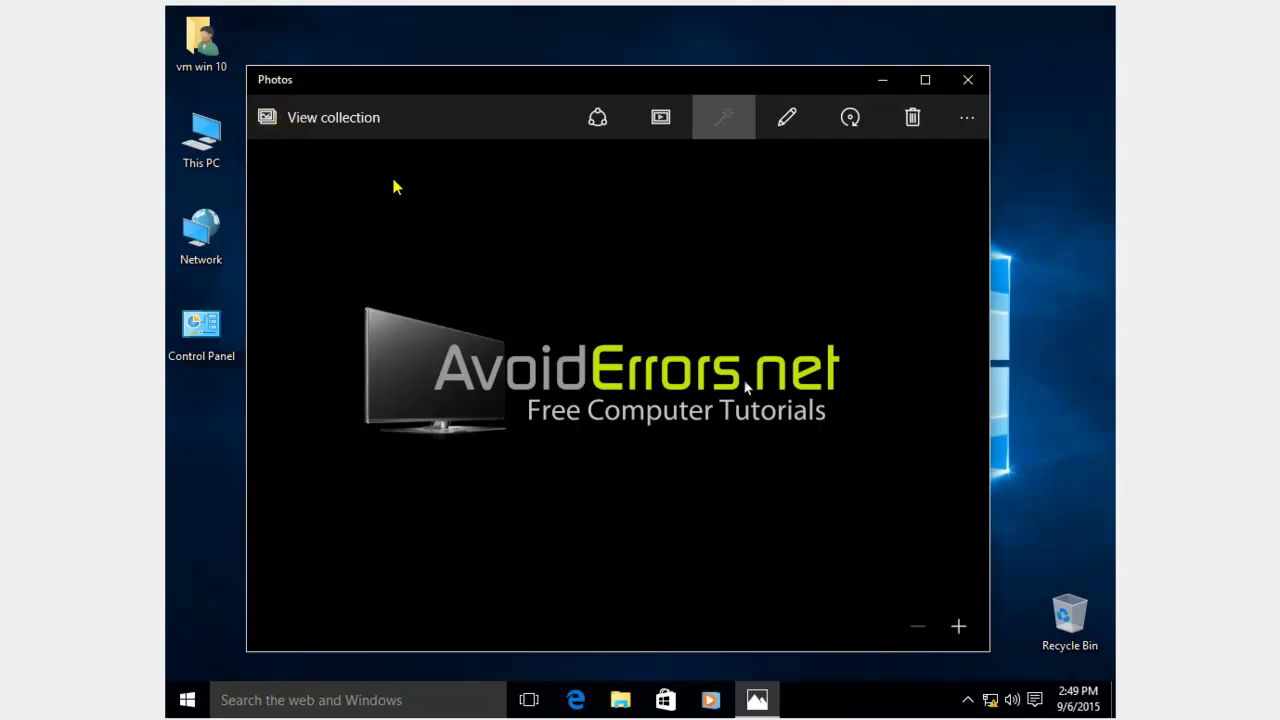
pyautogui.click(968, 80)
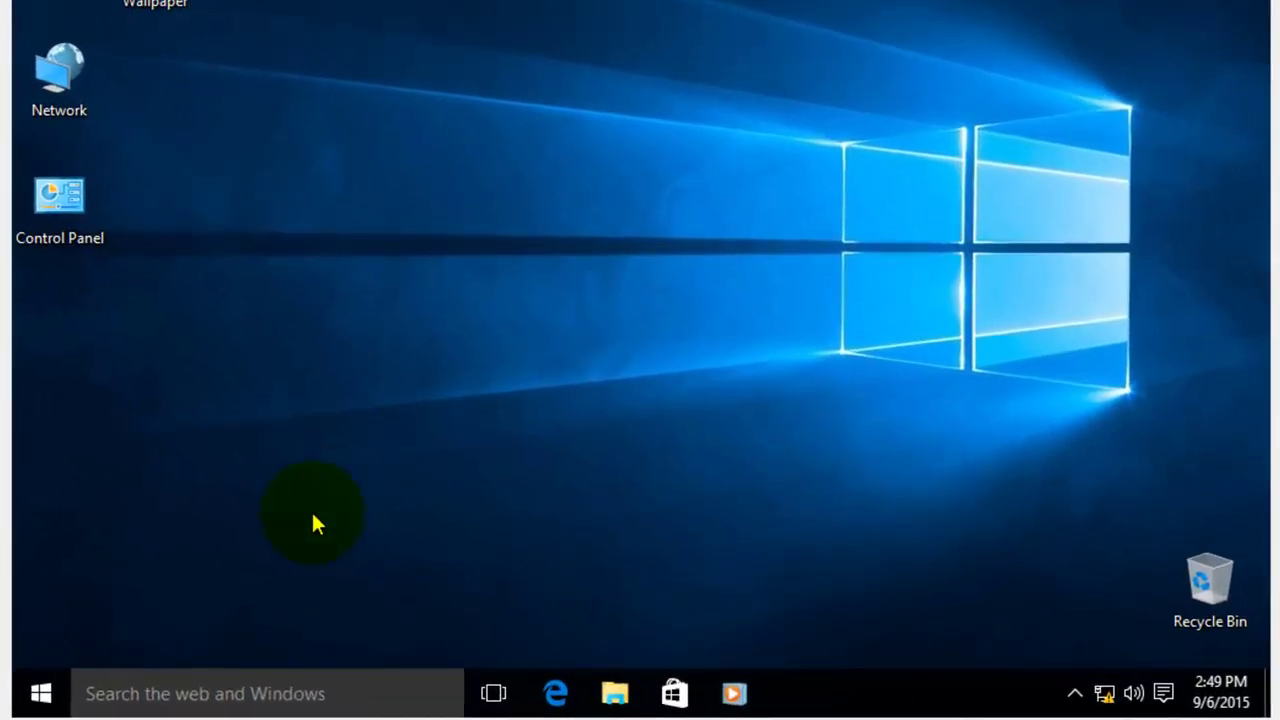
# Step: Change the default photo viewer to Windows Photo Viewer in the Windows system settings and close Settings
pyautogui.click(37, 686)
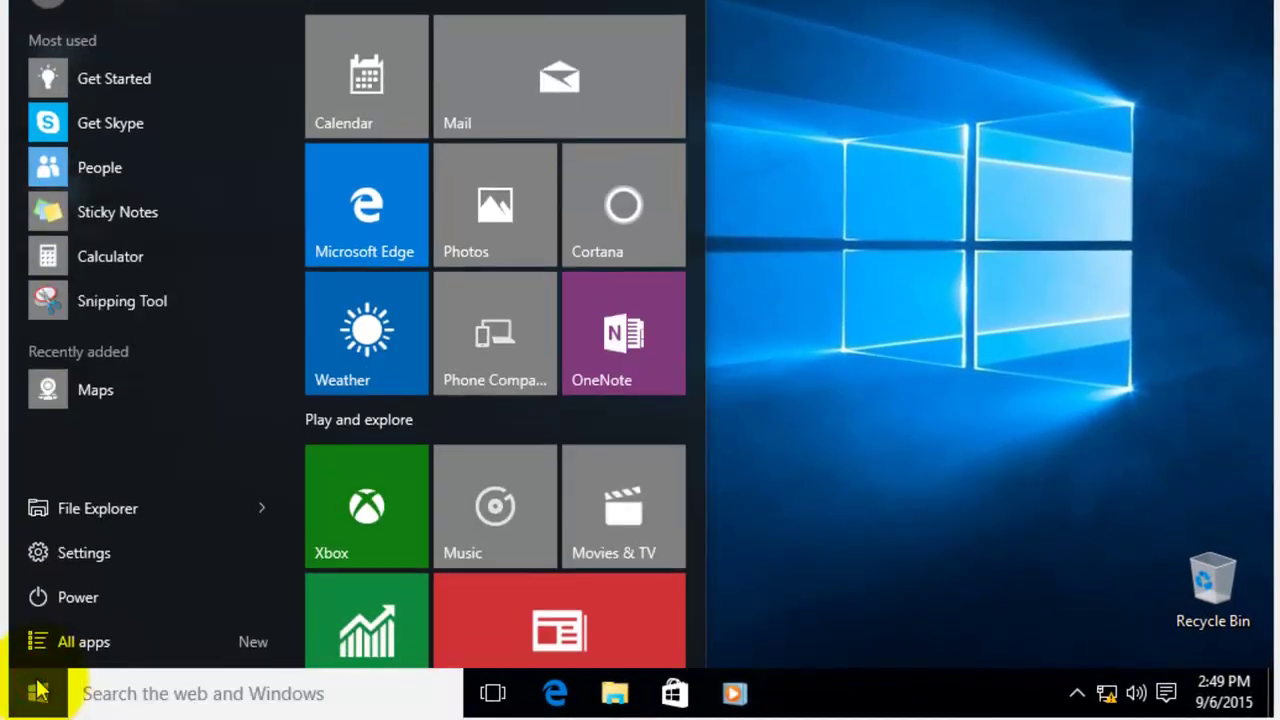
pyautogui.click(109, 557)
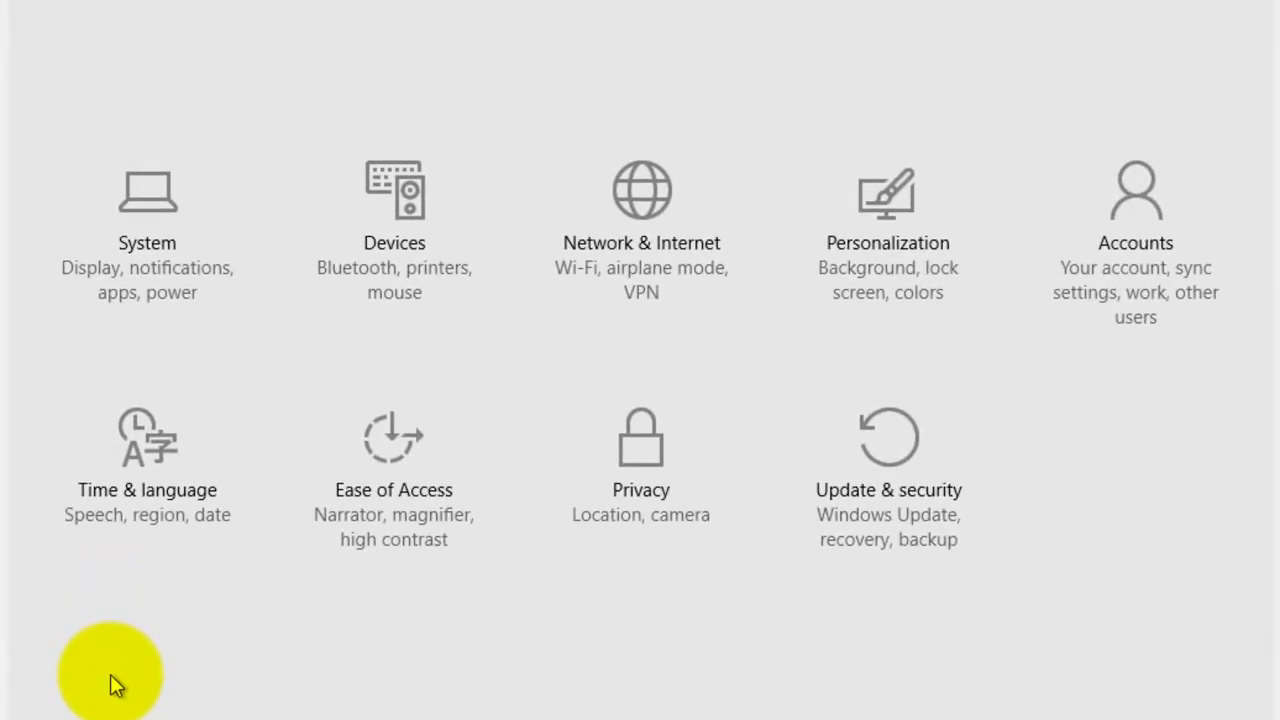
pyautogui.click(178, 290)
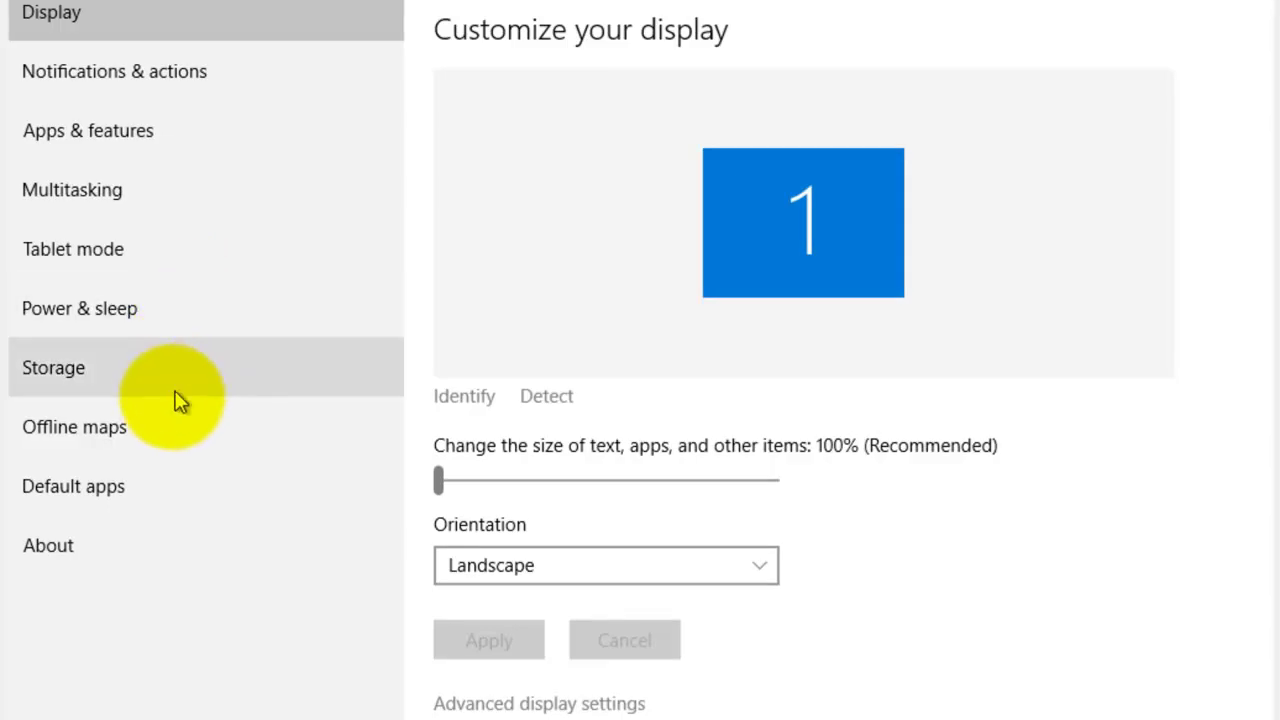
pyautogui.click(121, 486)
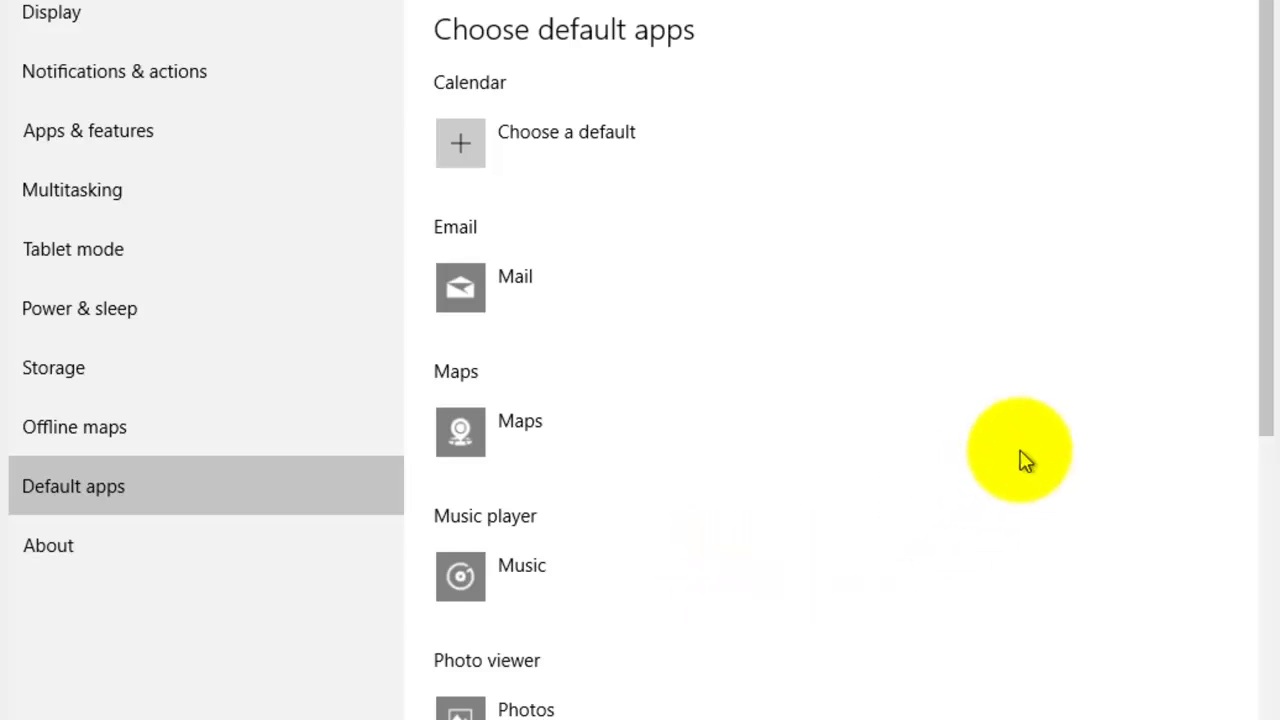
pyautogui.moveTo(1262, 320); pyautogui.dragTo(1270, 518)
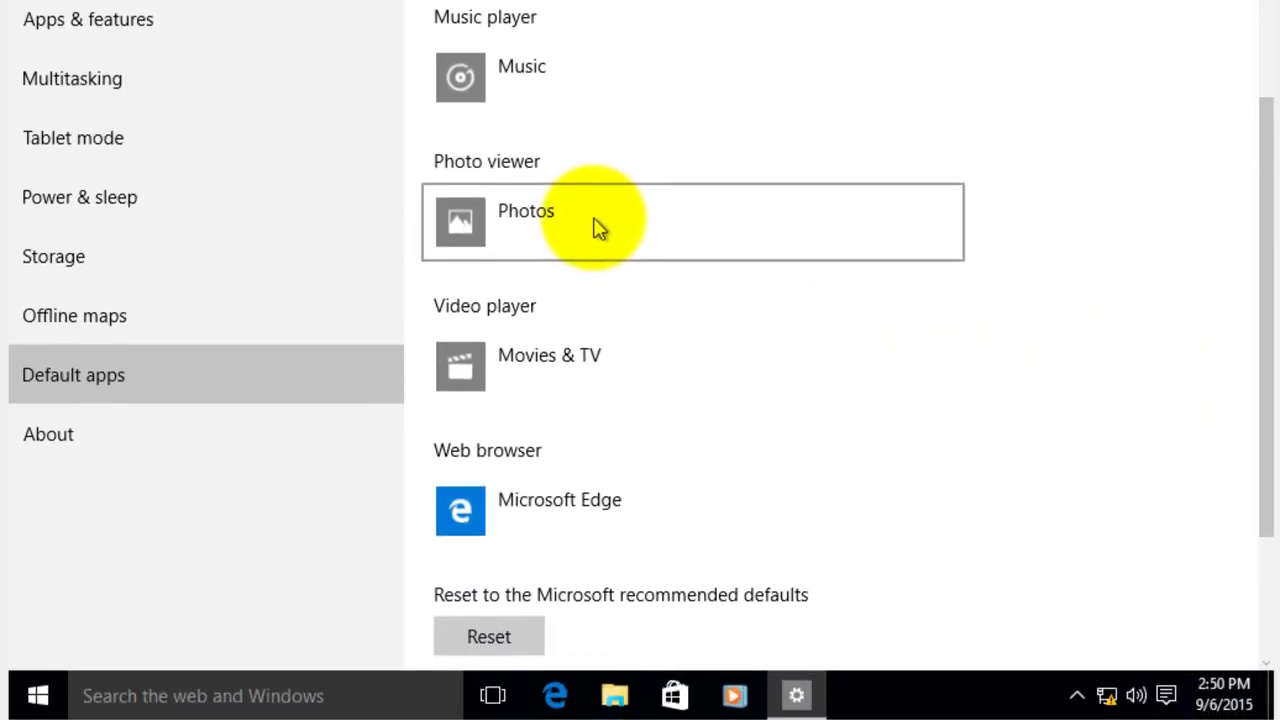
pyautogui.click(596, 340)
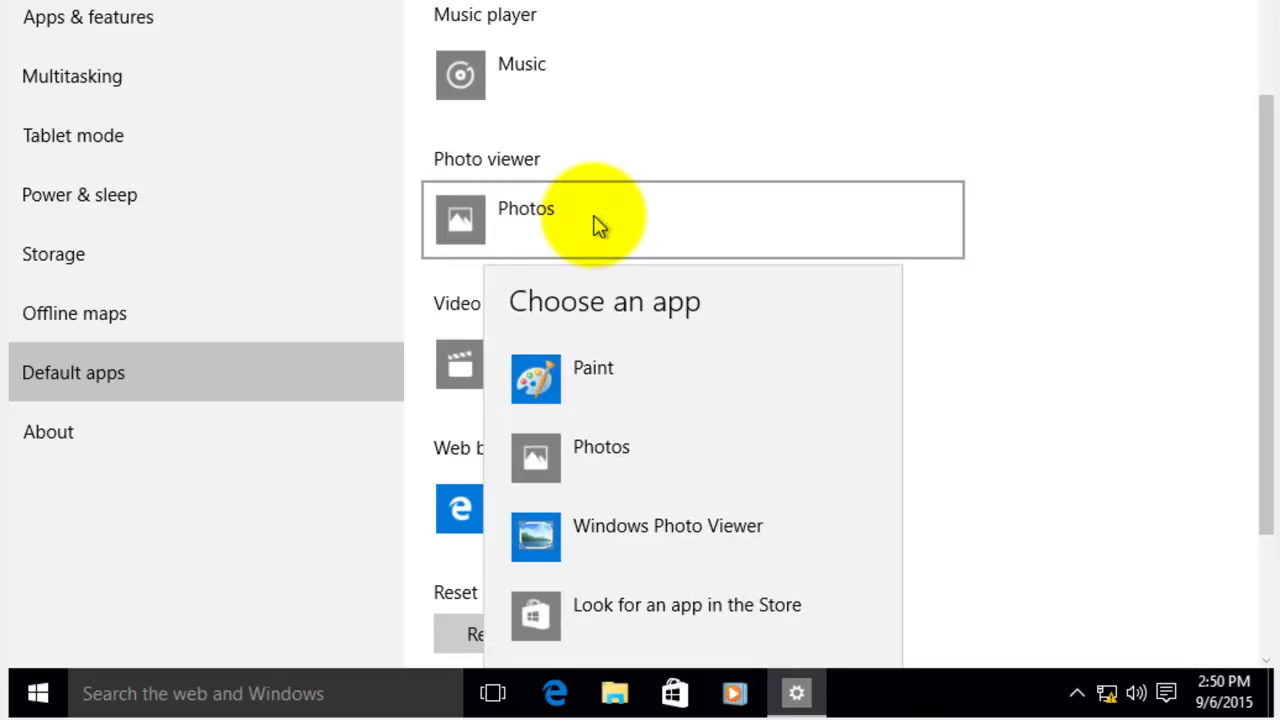
pyautogui.click(645, 537)
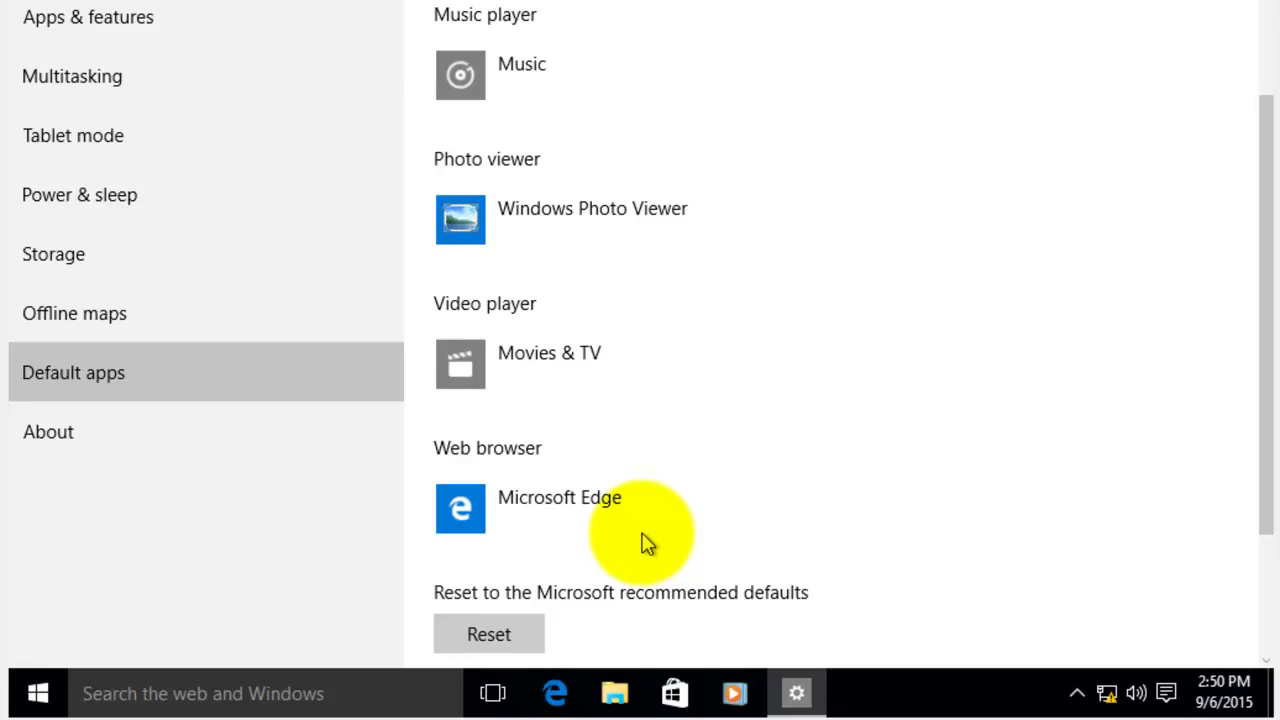
pyautogui.moveTo(1259, 340); pyautogui.dragTo(1257, 502)
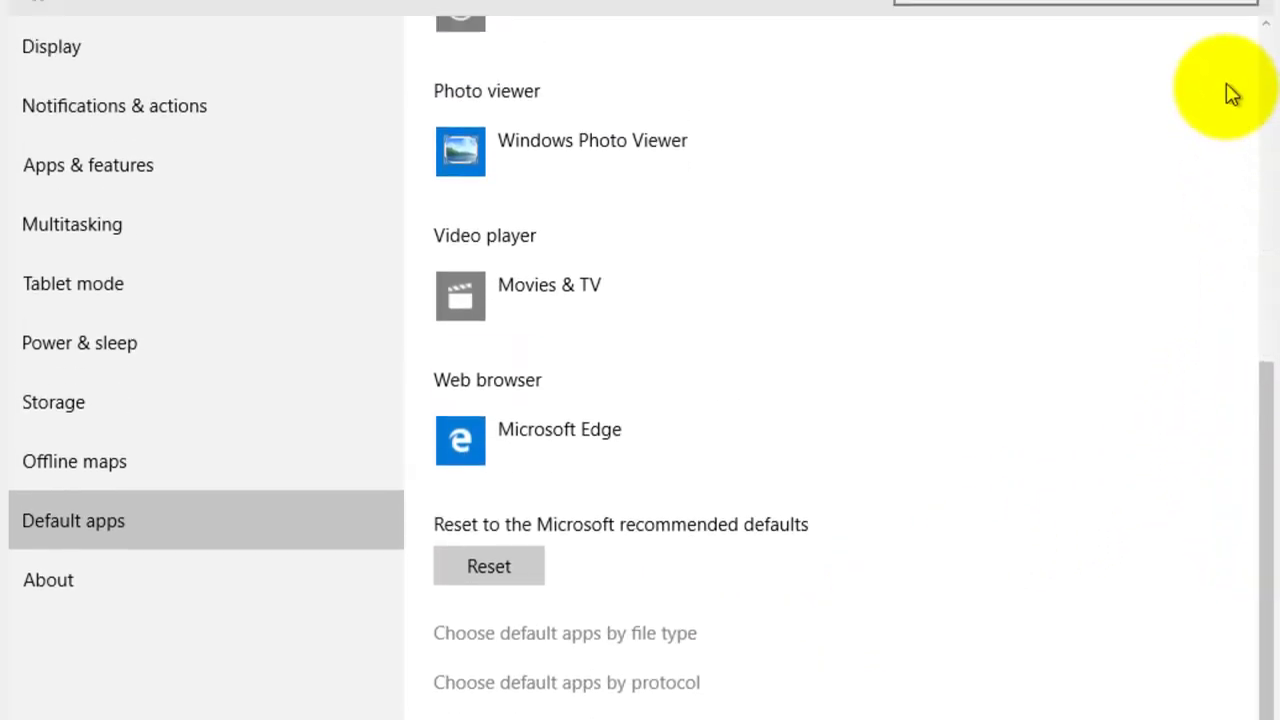
pyautogui.click(1243, 30)
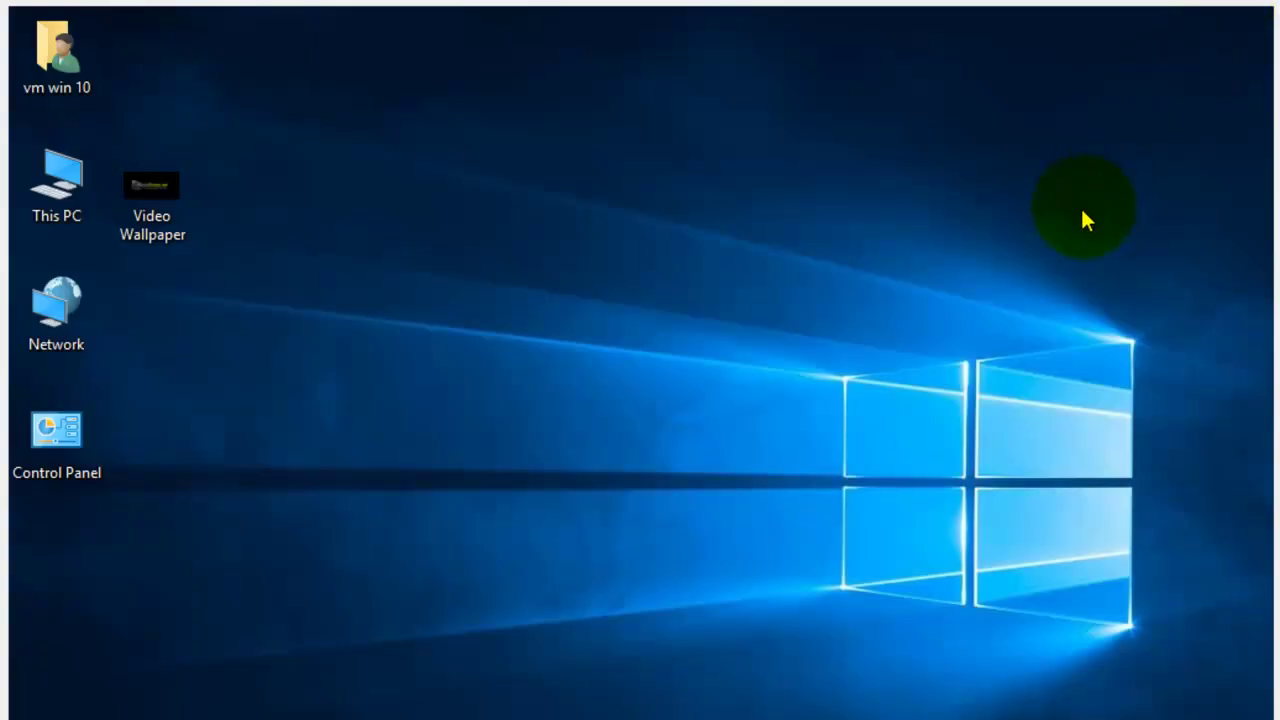
# Step: Reopen the Video Wallpaper image to check that the new default viewer is used, and close the viewer
pyautogui.click(1055, 232)
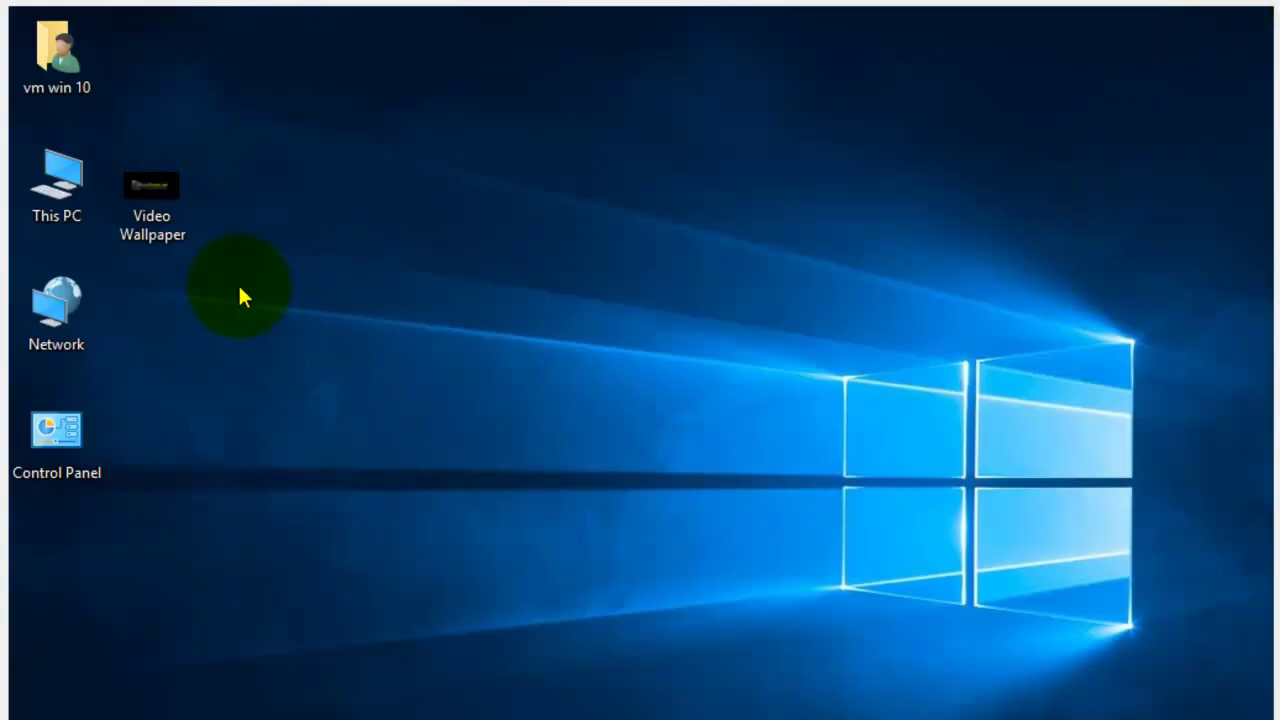
pyautogui.doubleClick(148, 191)
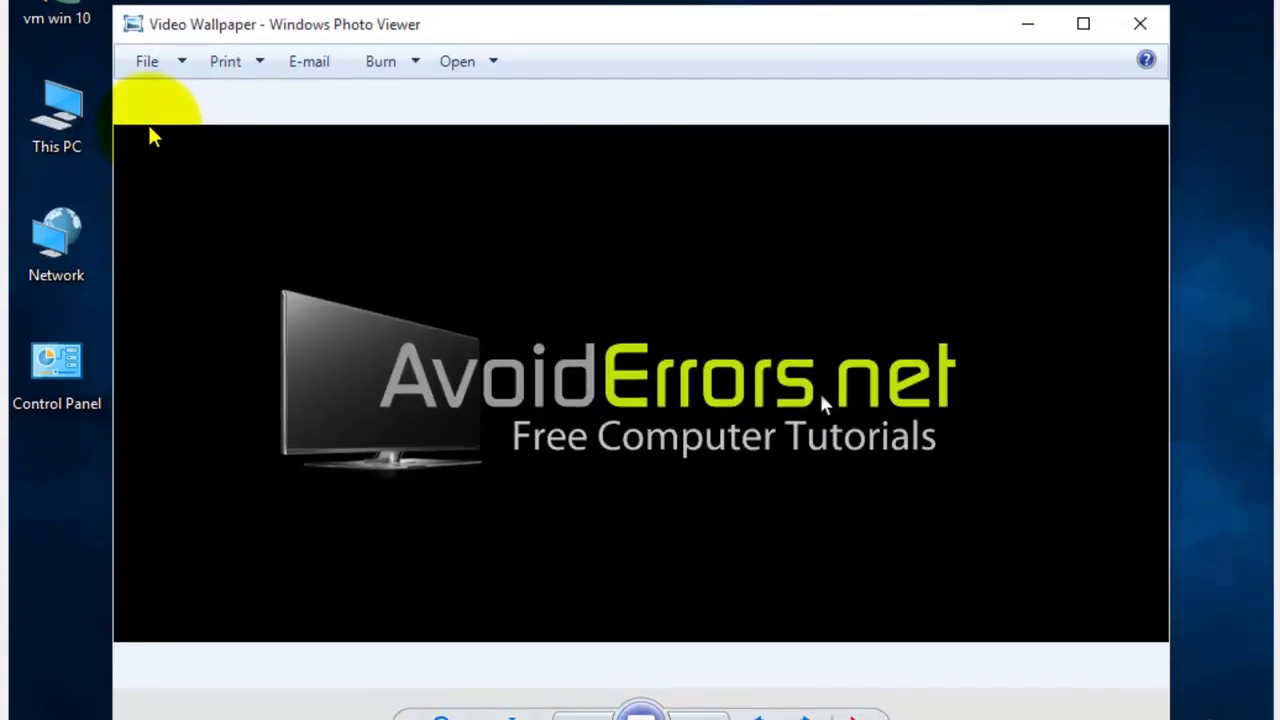
pyautogui.click(1141, 30)
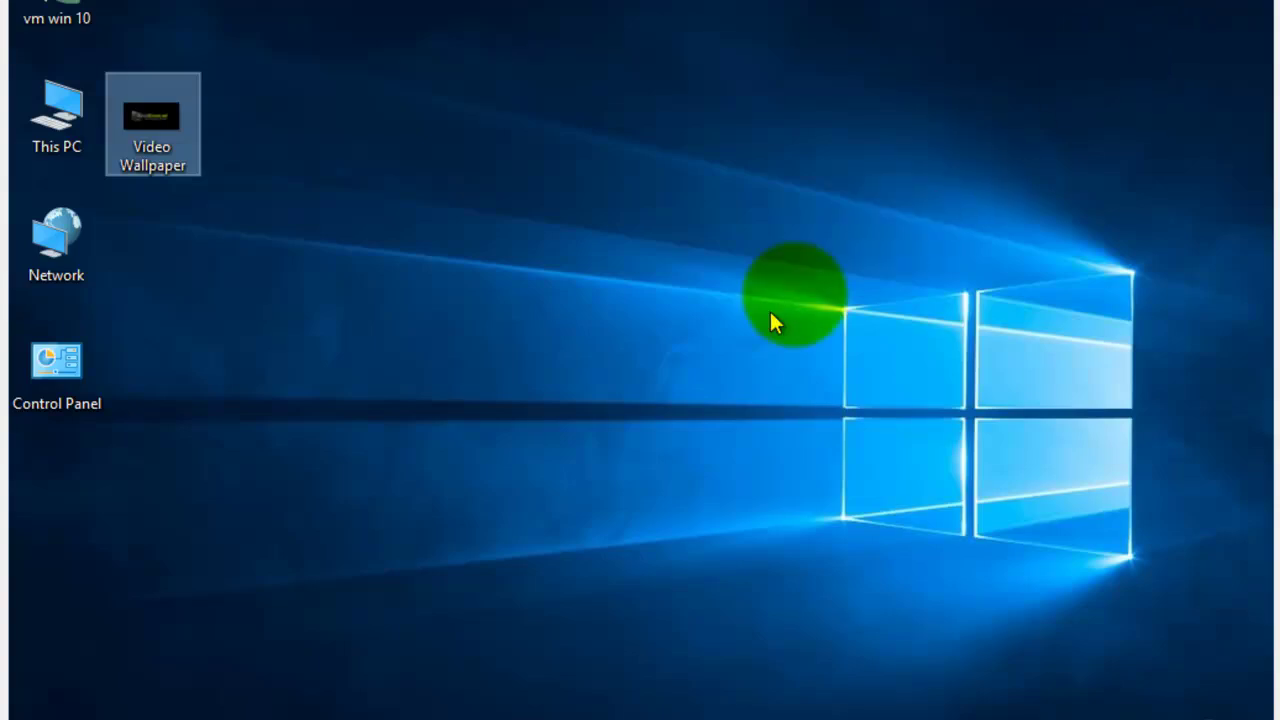
# Step: Make Windows Photo Viewer the default for all file types it can open through Control Panel's Default Programs, and close Control Panel
pyautogui.doubleClick(63, 374)
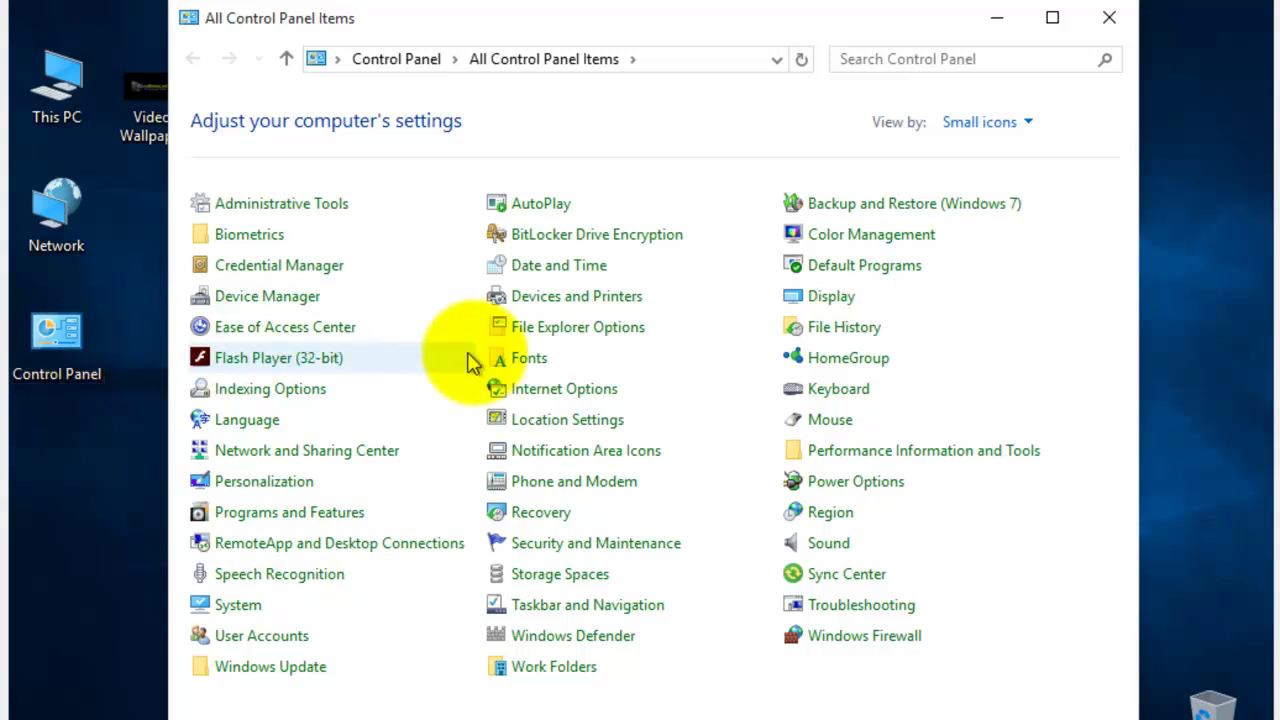
pyautogui.click(828, 270)
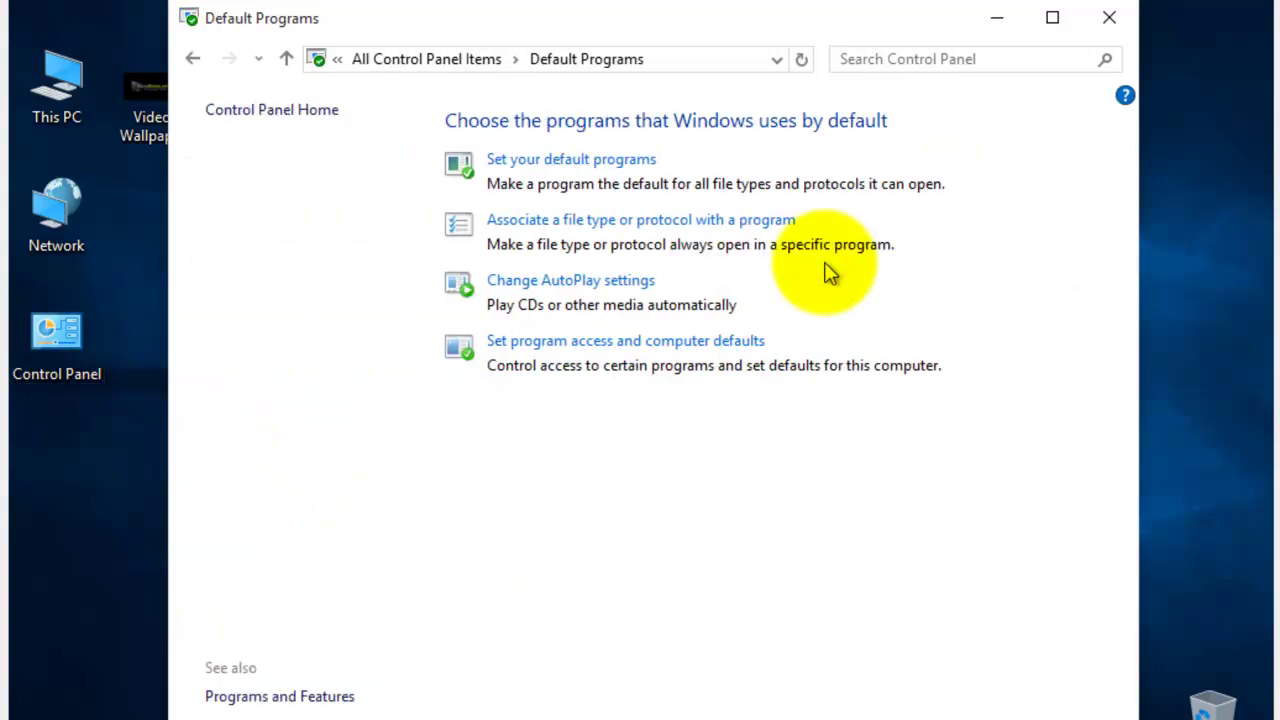
pyautogui.click(601, 164)
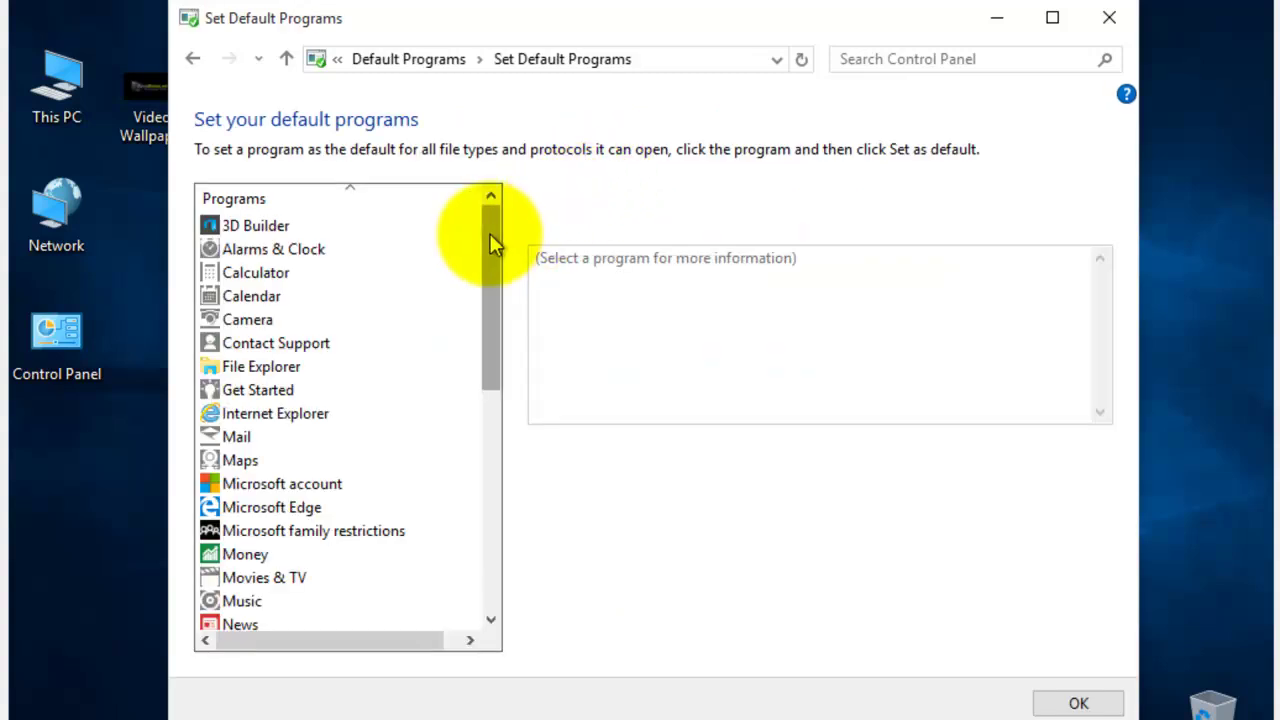
pyautogui.moveTo(489, 233); pyautogui.dragTo(476, 482)
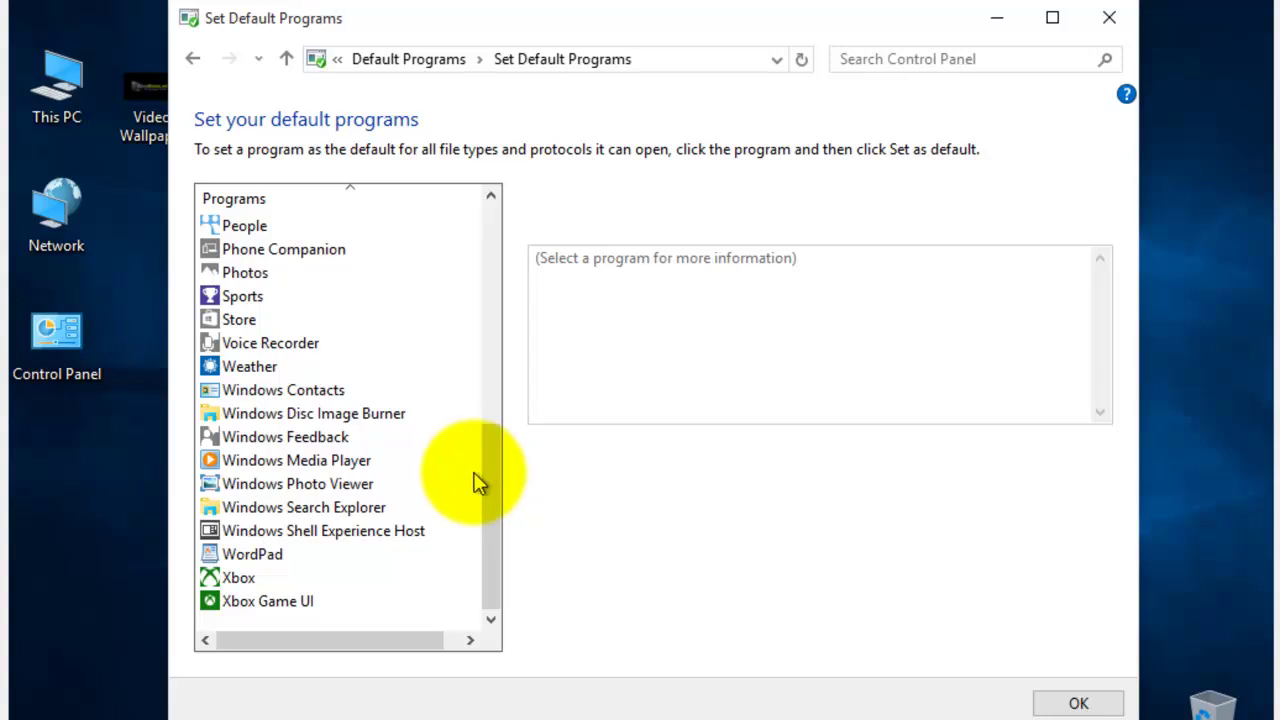
pyautogui.click(320, 484)
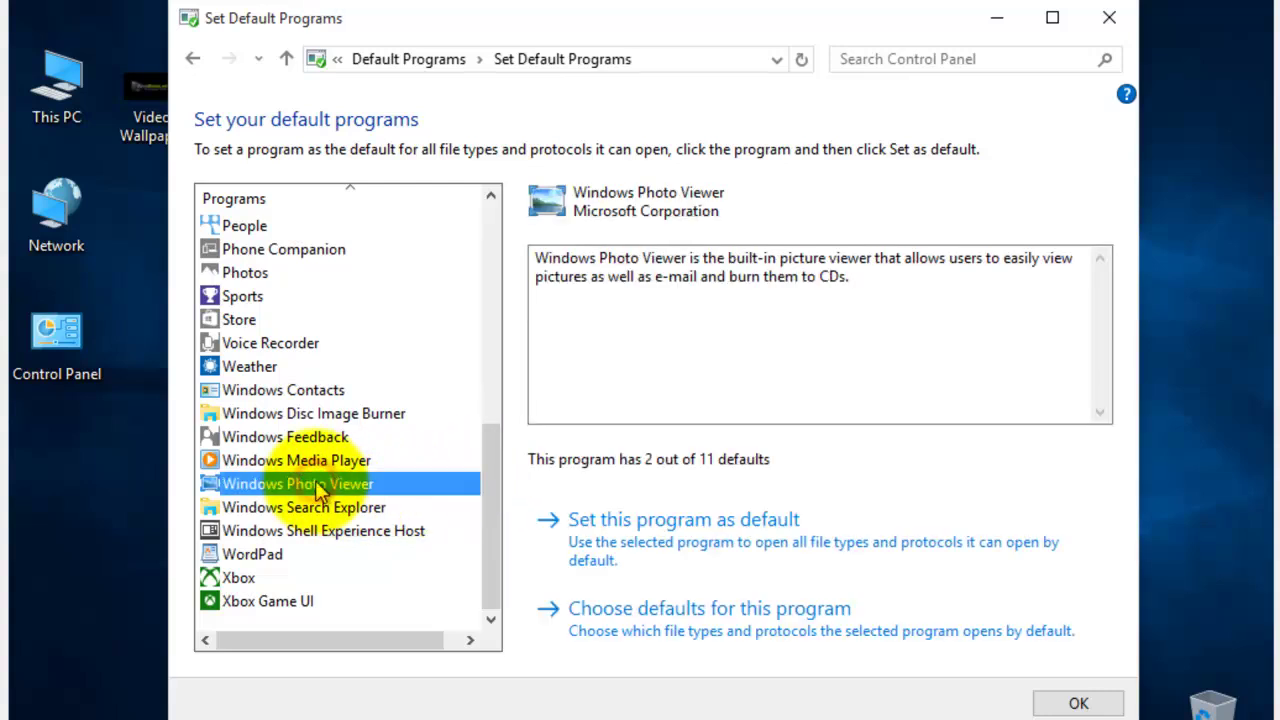
pyautogui.click(606, 556)
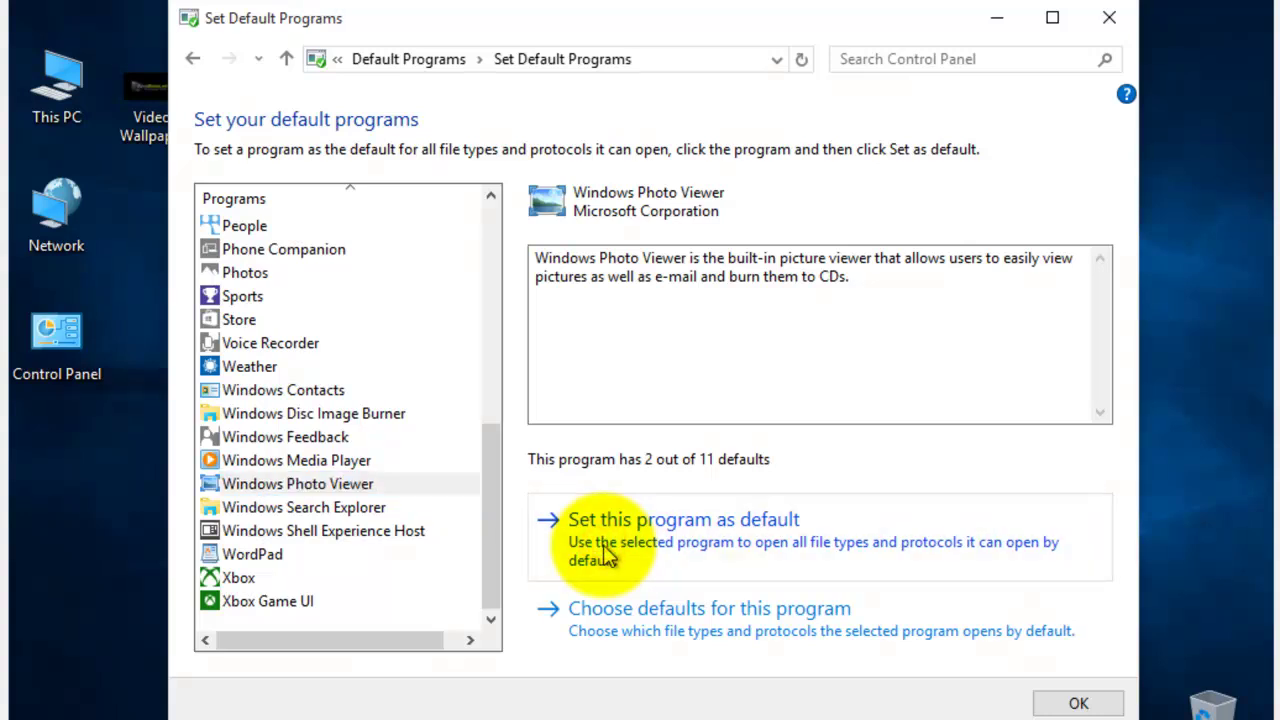
pyautogui.click(1050, 703)
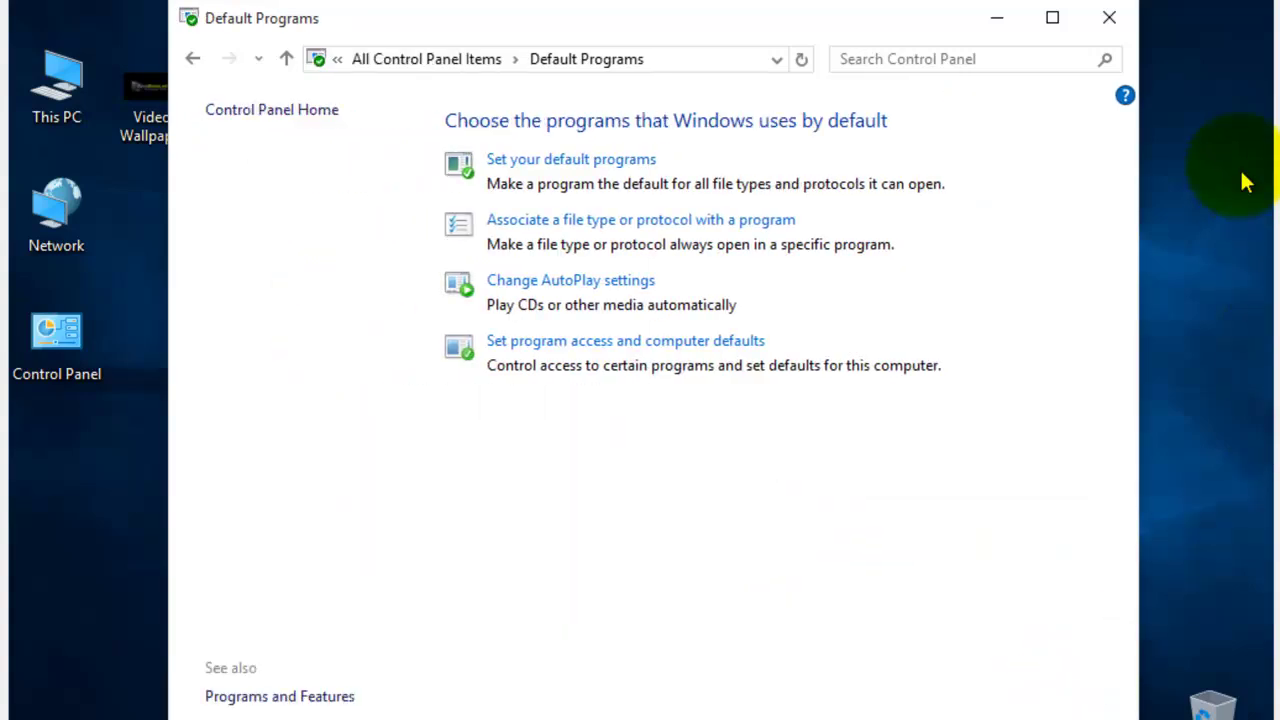
pyautogui.click(1112, 20)
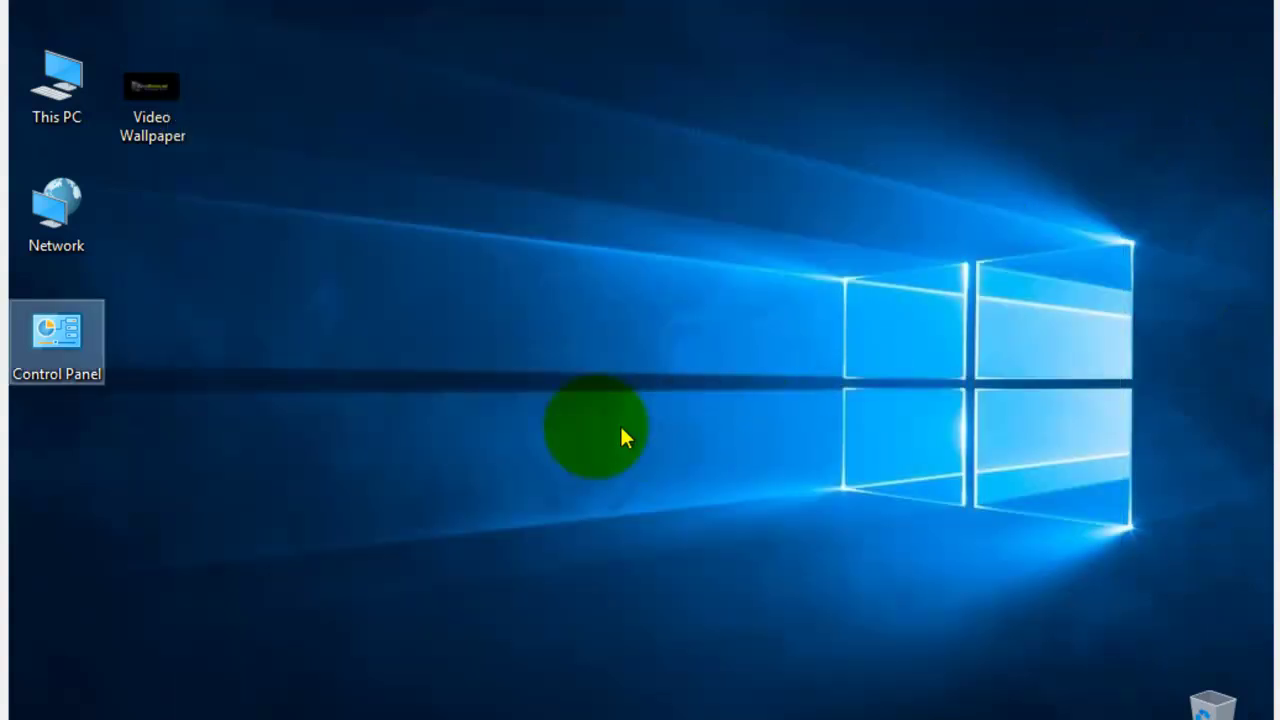
pyautogui.click(361, 325)
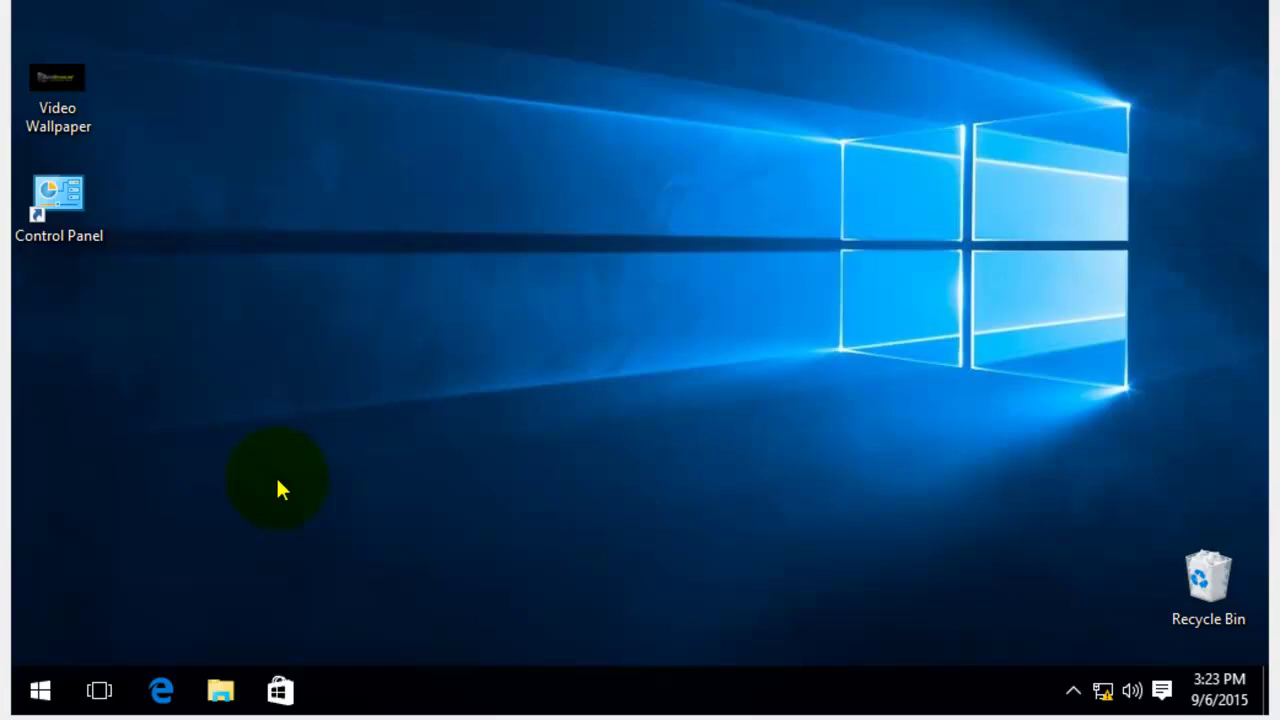
# Step: Check which apps Settings offers as the default photo viewer, and close Settings without choosing one
pyautogui.click(36, 695)
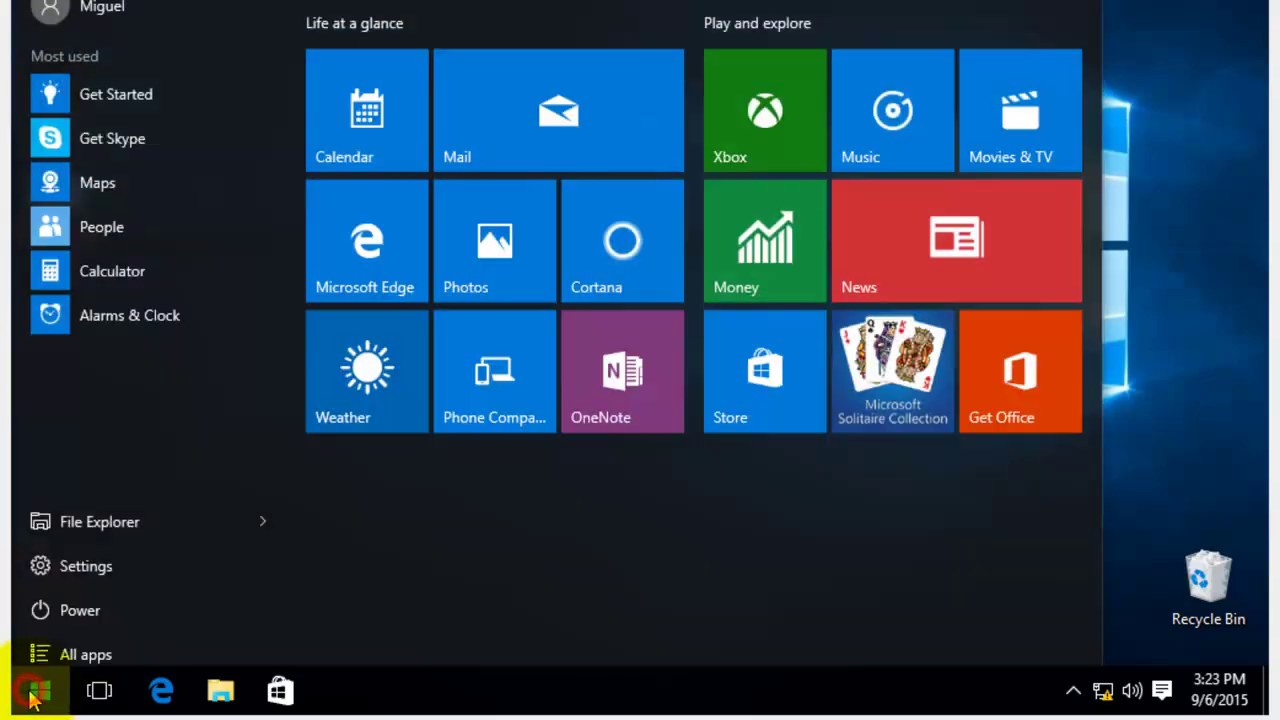
pyautogui.click(130, 554)
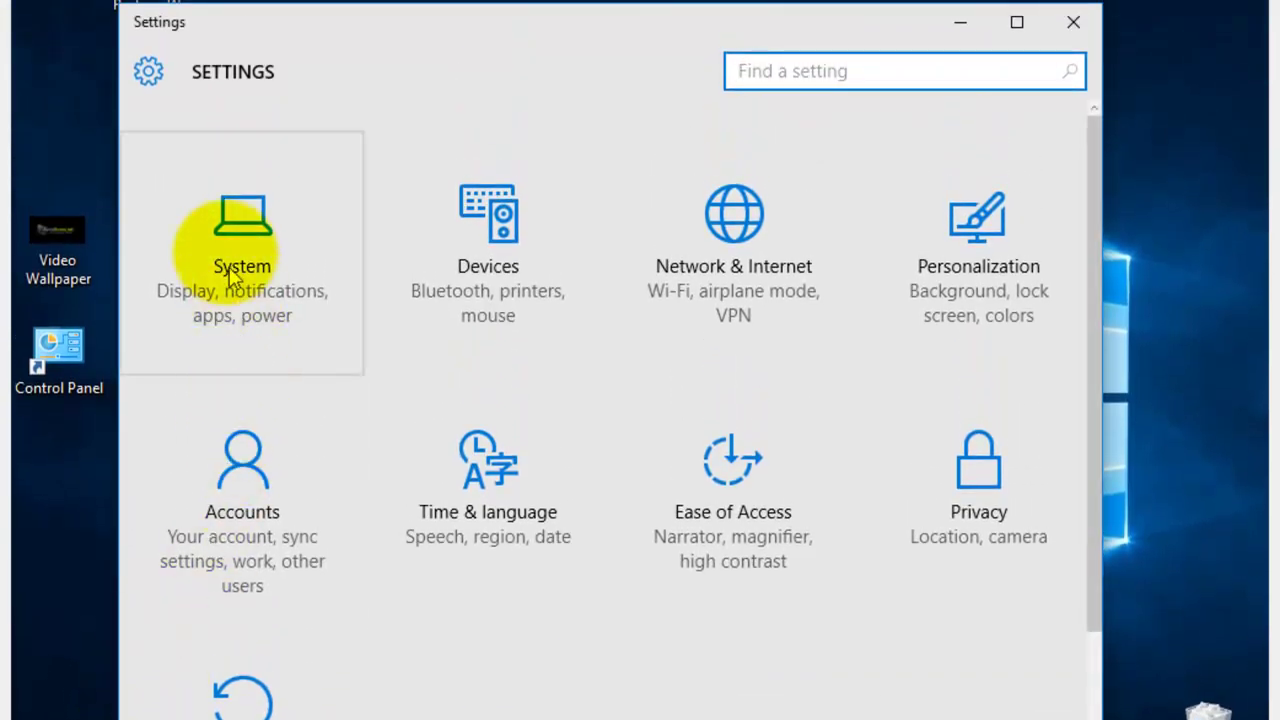
pyautogui.click(224, 228)
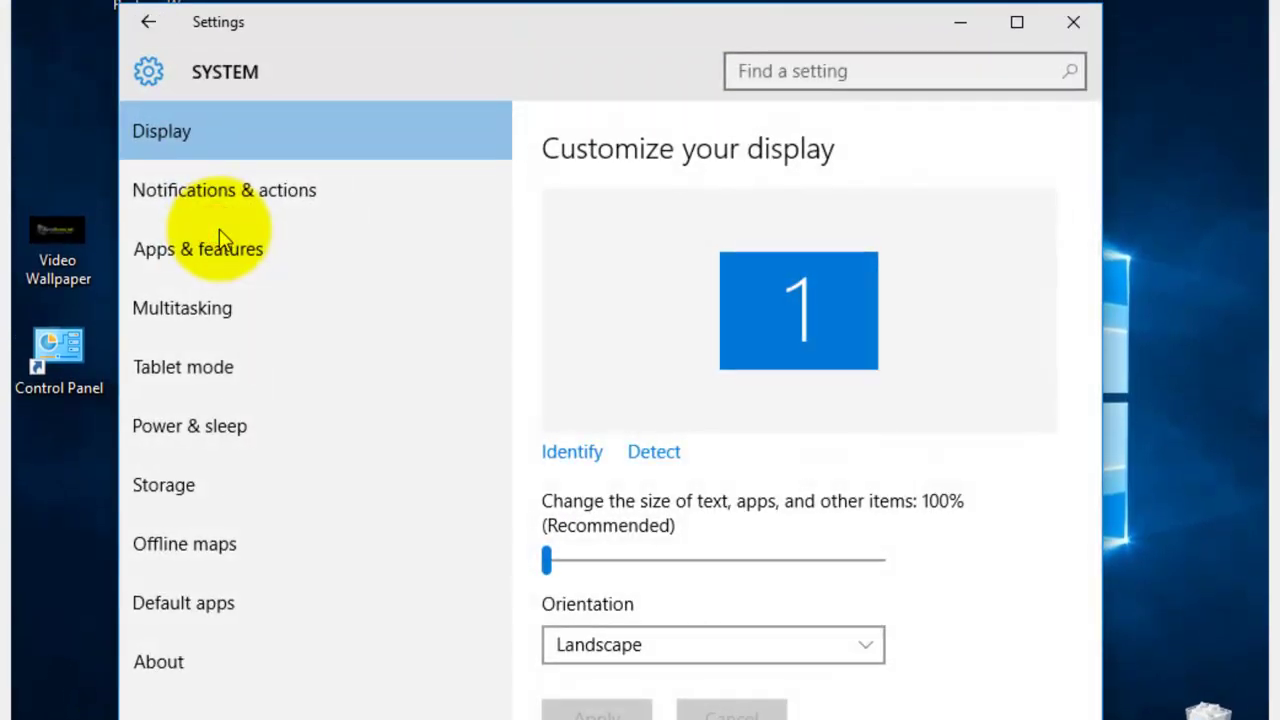
pyautogui.click(230, 603)
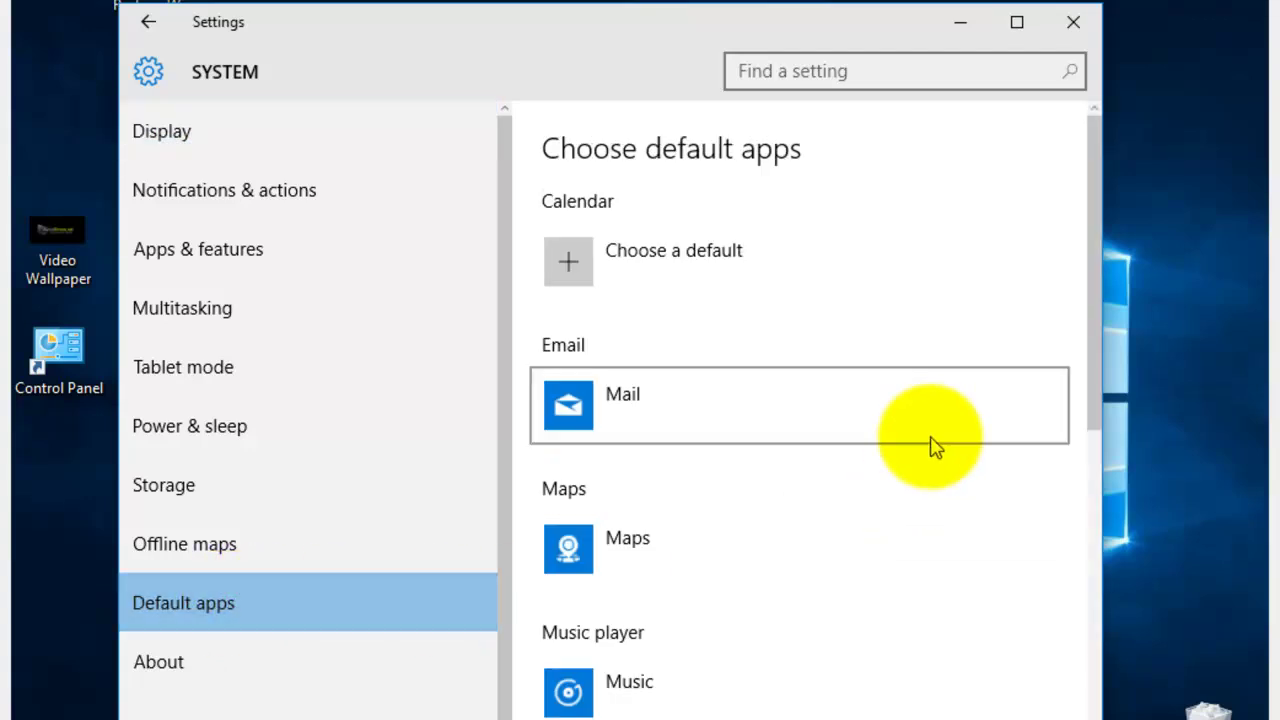
pyautogui.scroll(-5, 930, 460)
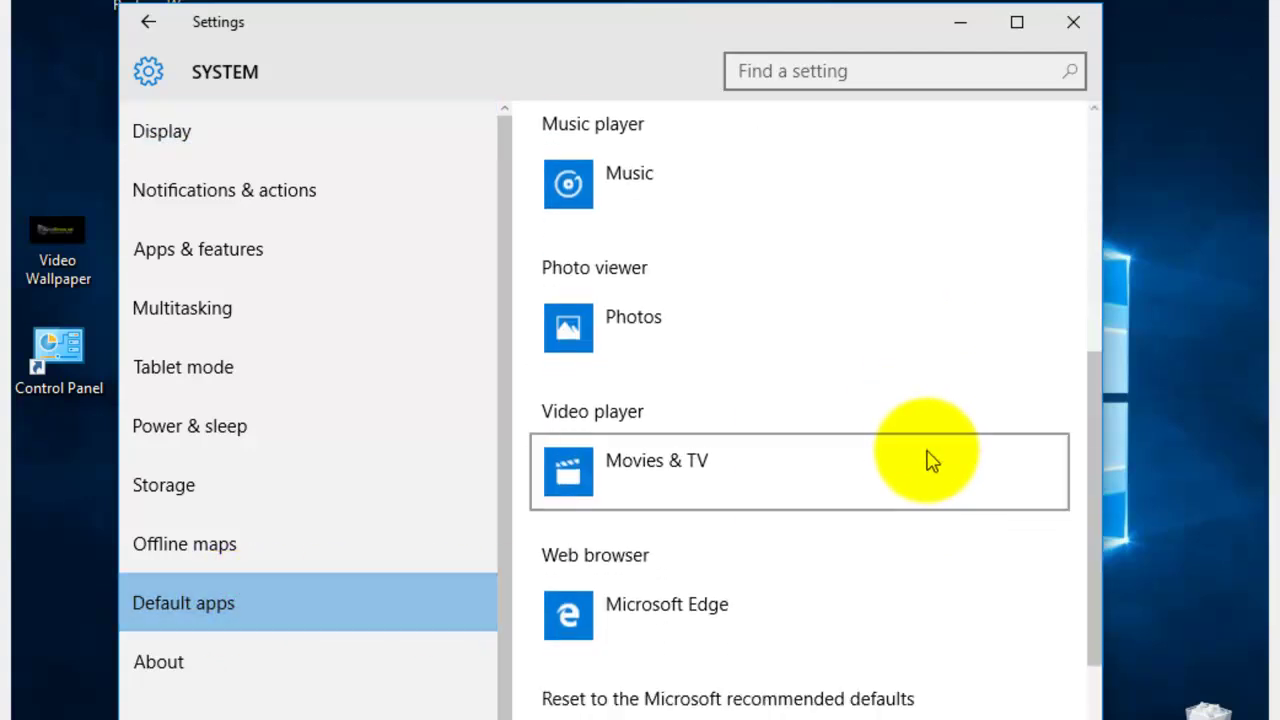
pyautogui.click(672, 330)
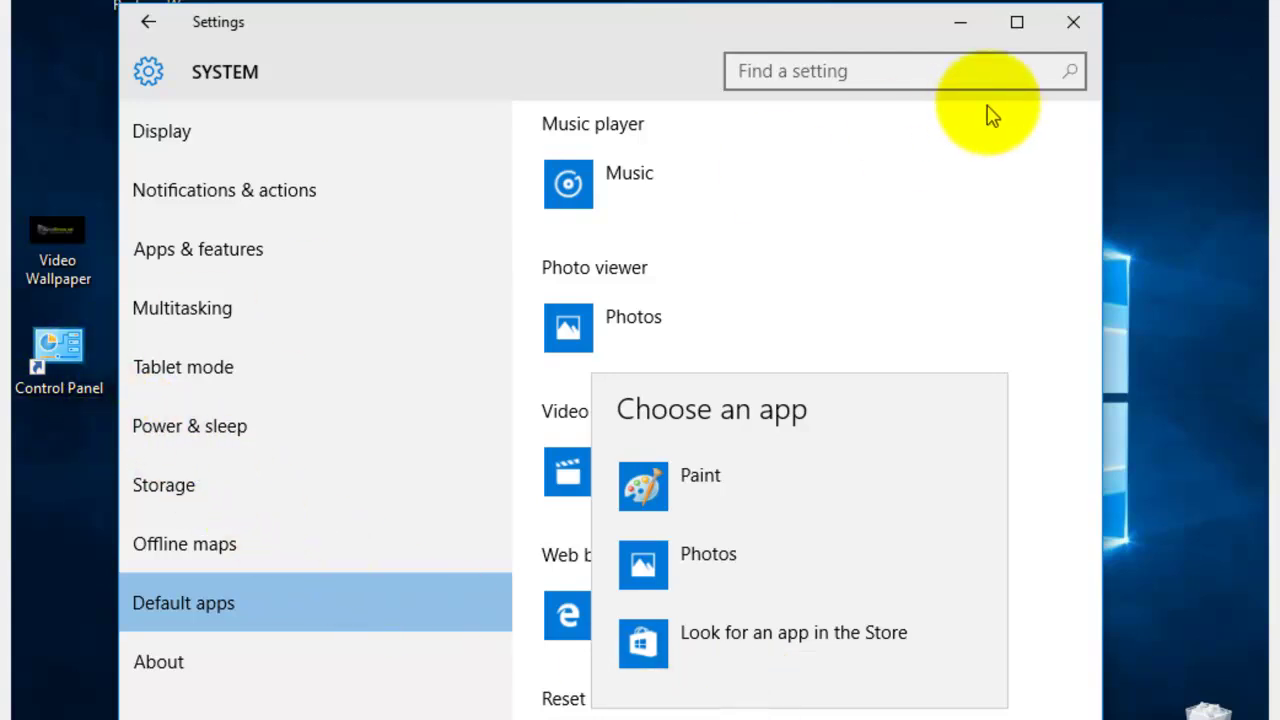
pyautogui.click(1068, 26)
# Step: Set Windows Photo Viewer as the default for everything it can open in Control Panel's Default Programs, and close Control Panel
pyautogui.doubleClick(48, 362)
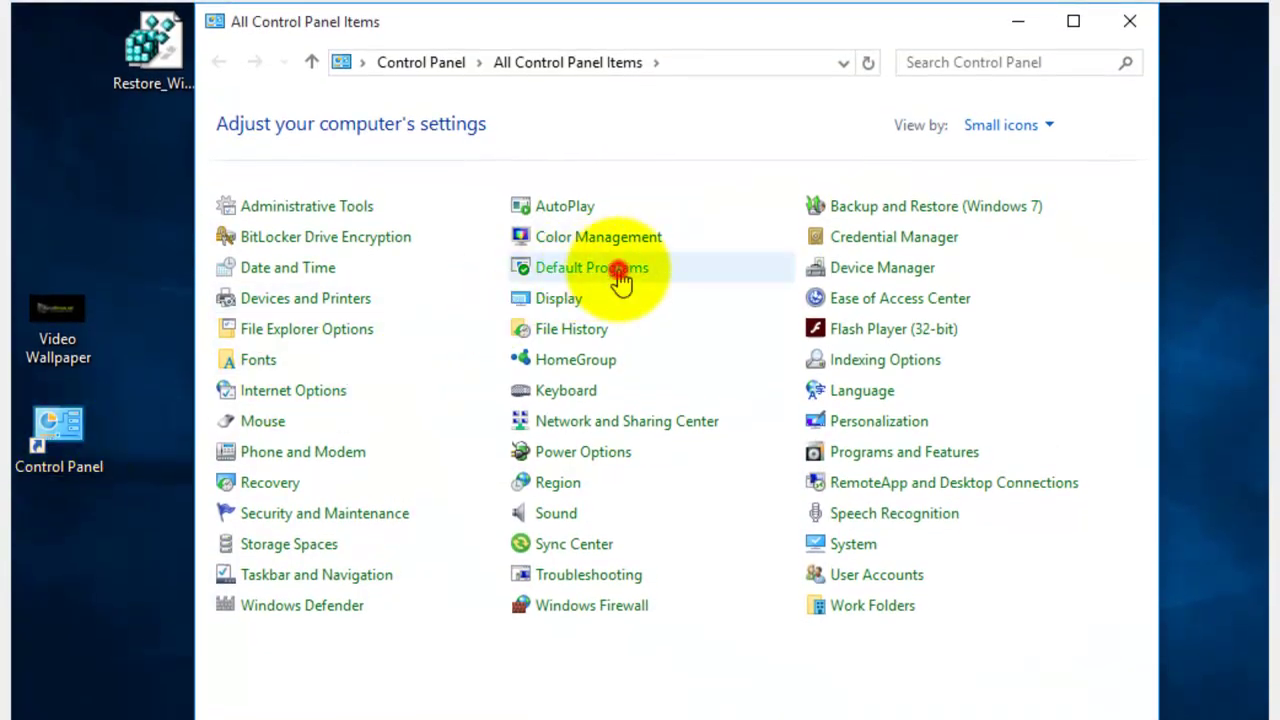
pyautogui.click(621, 282)
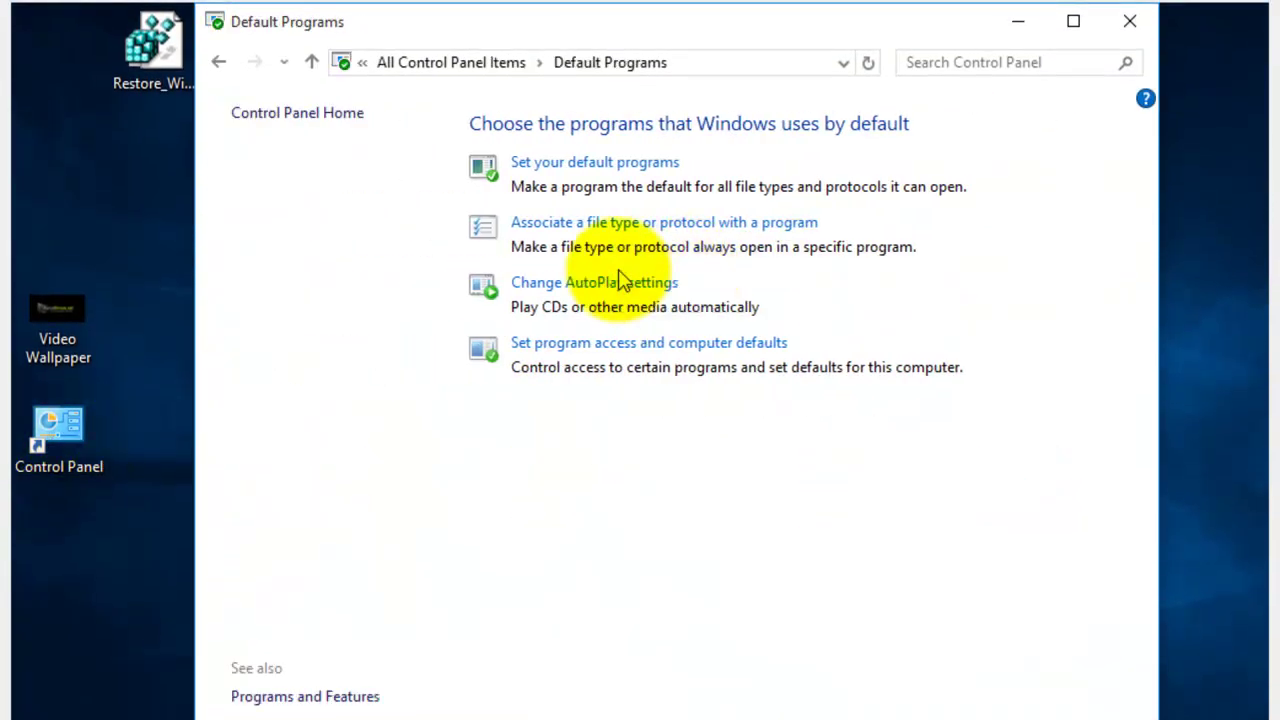
pyautogui.click(650, 166)
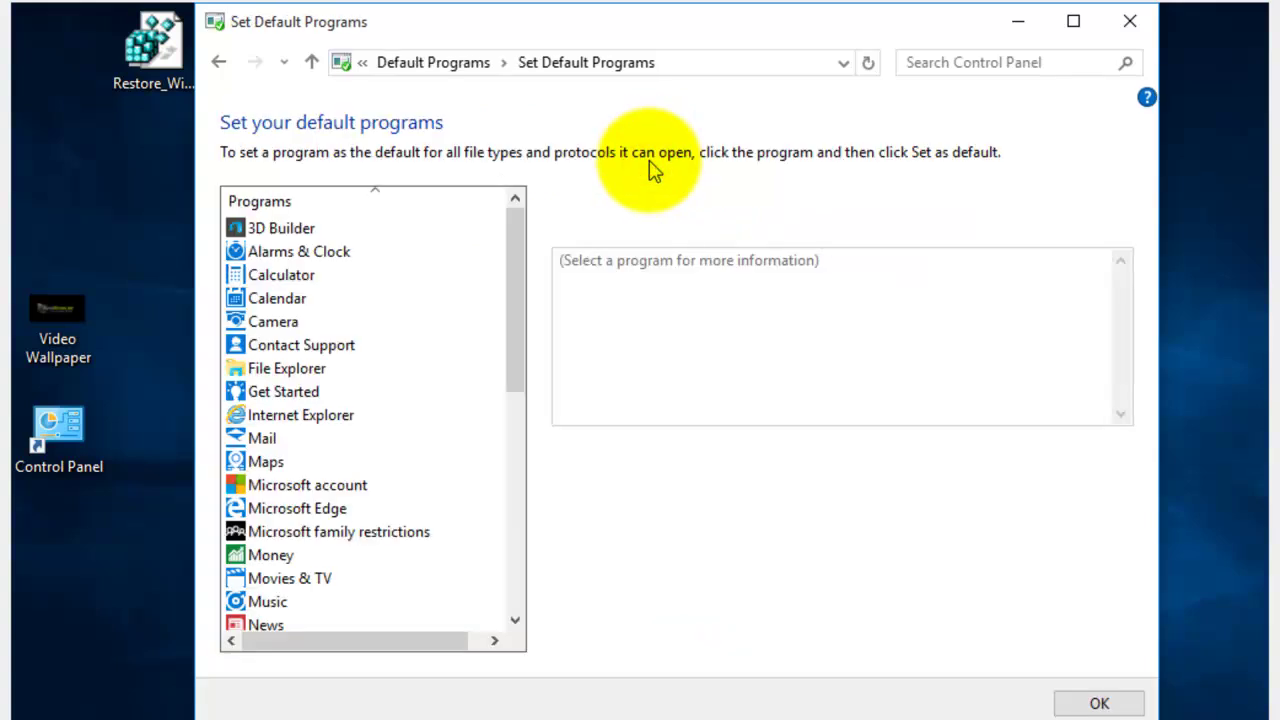
pyautogui.moveTo(517, 222); pyautogui.dragTo(500, 545)
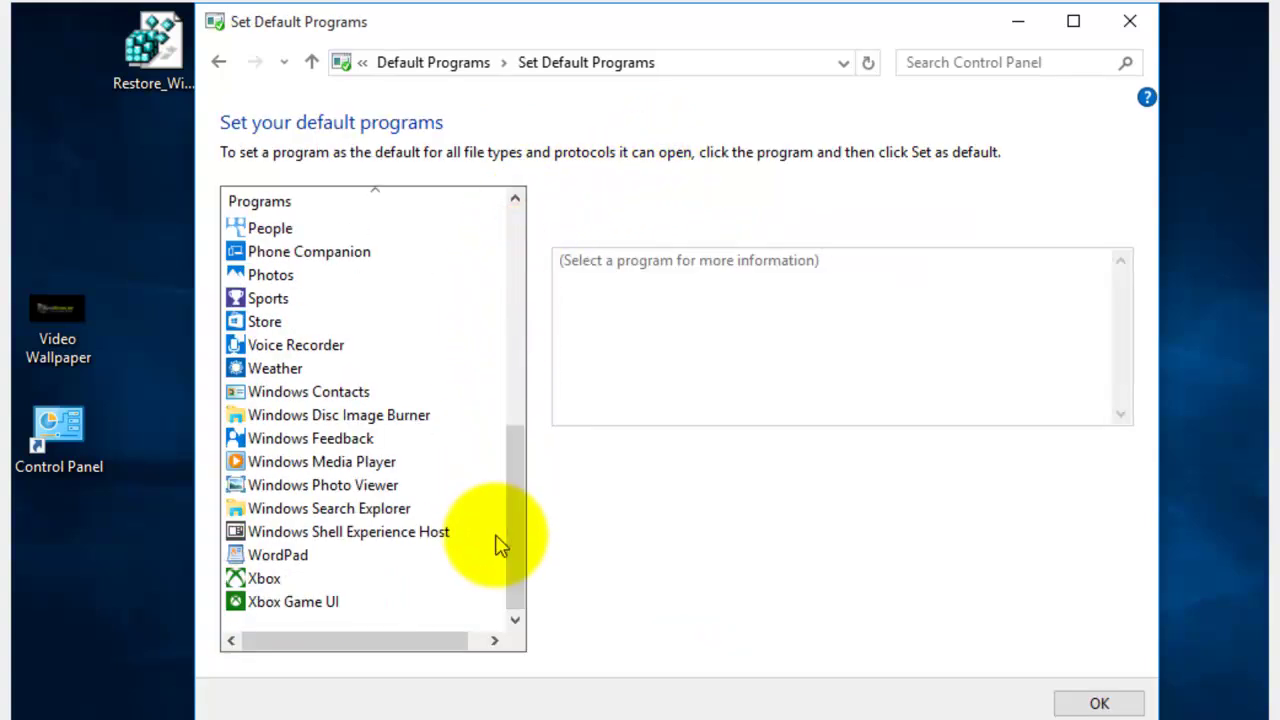
pyautogui.click(322, 488)
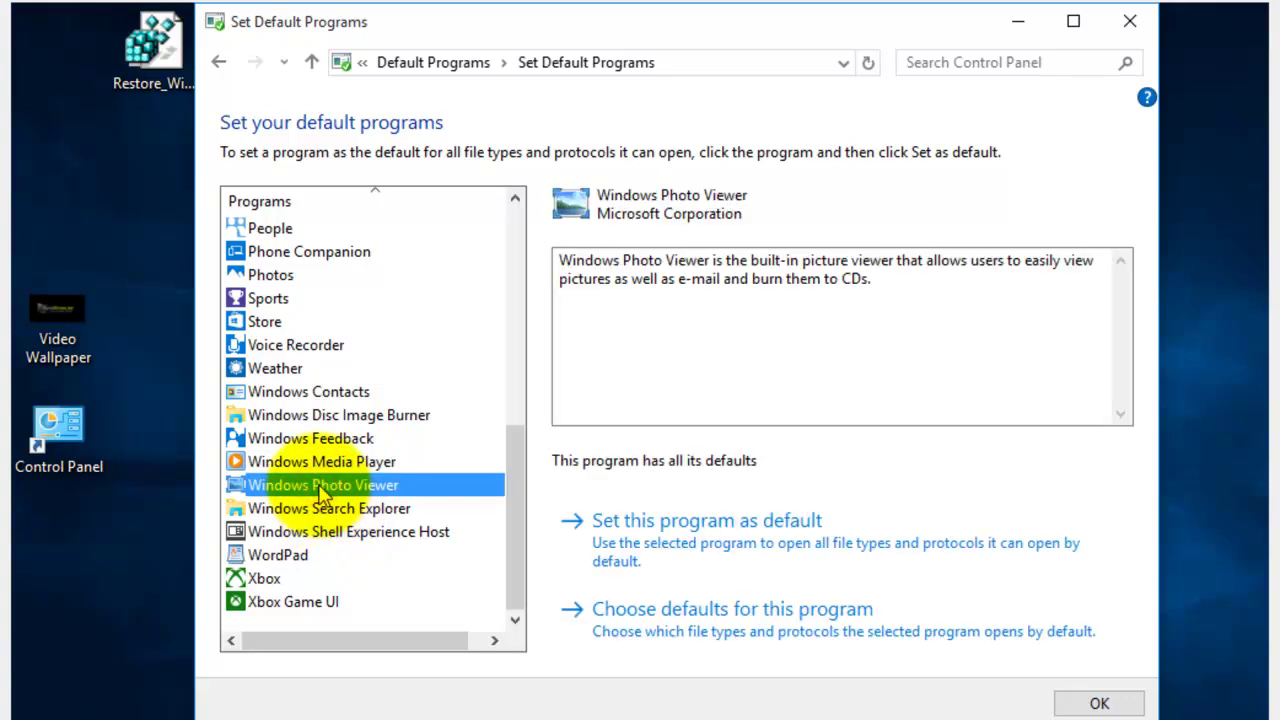
pyautogui.click(628, 538)
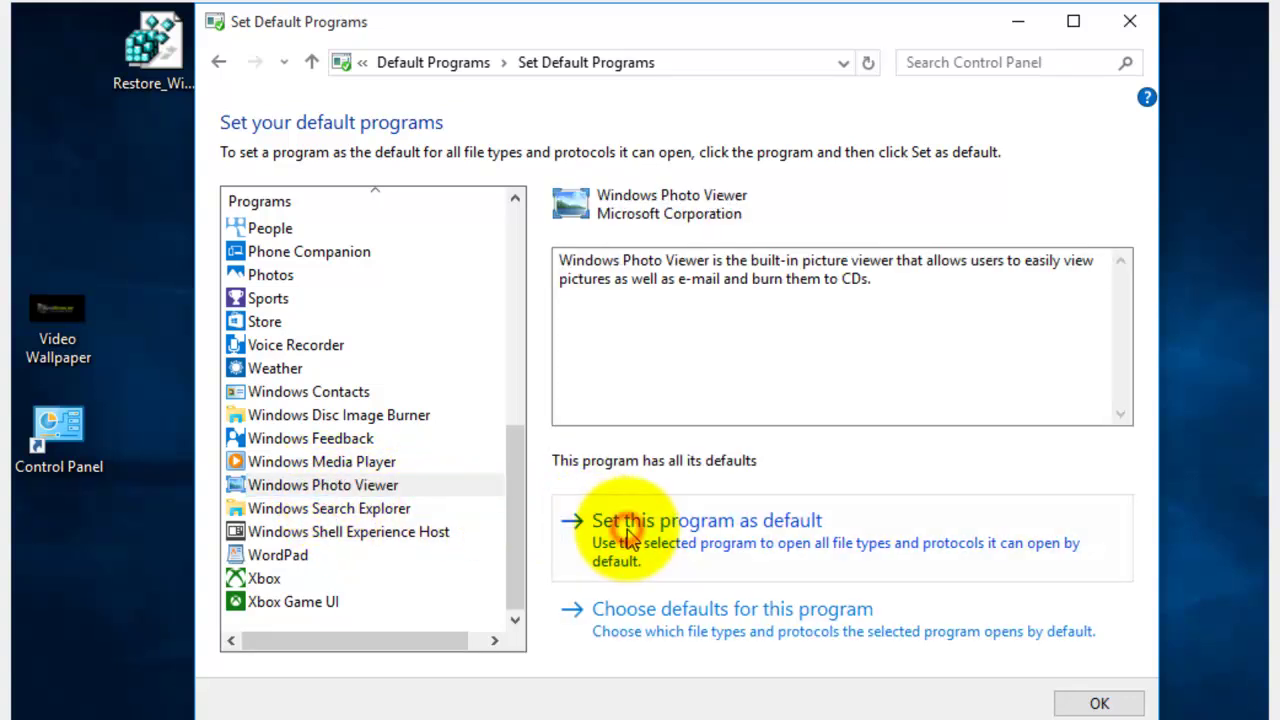
pyautogui.click(1106, 702)
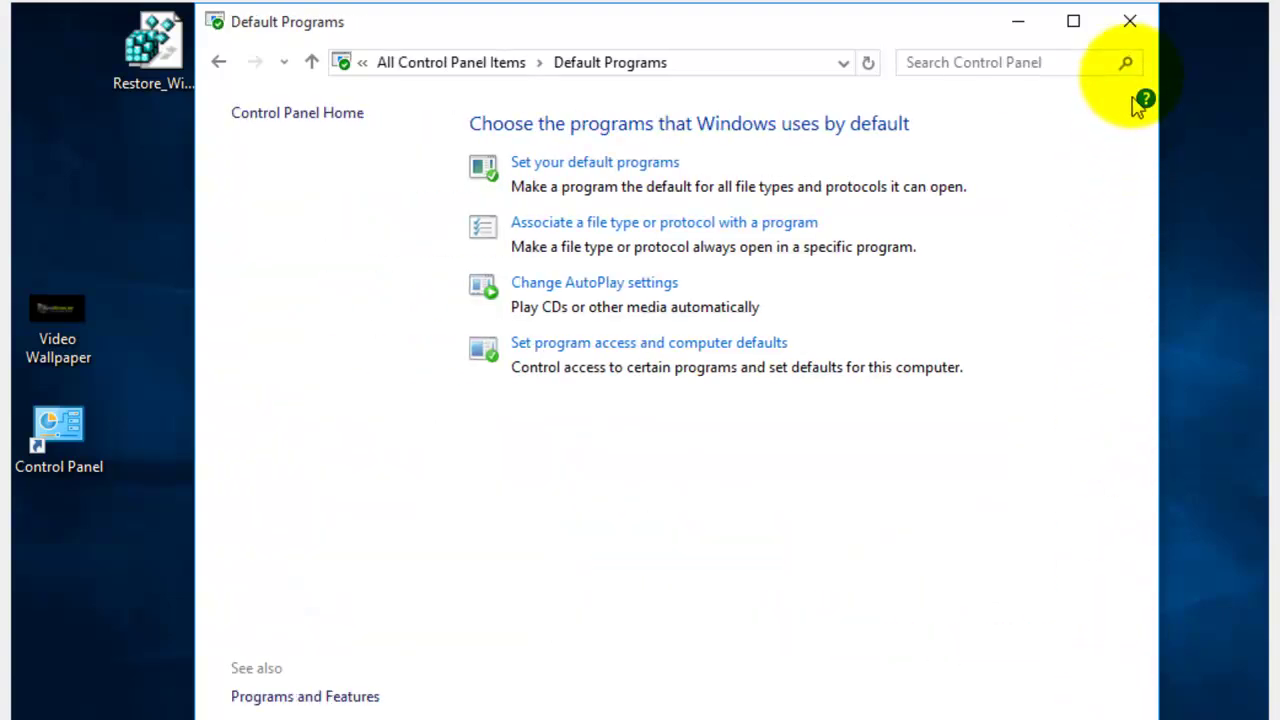
pyautogui.click(1130, 21)
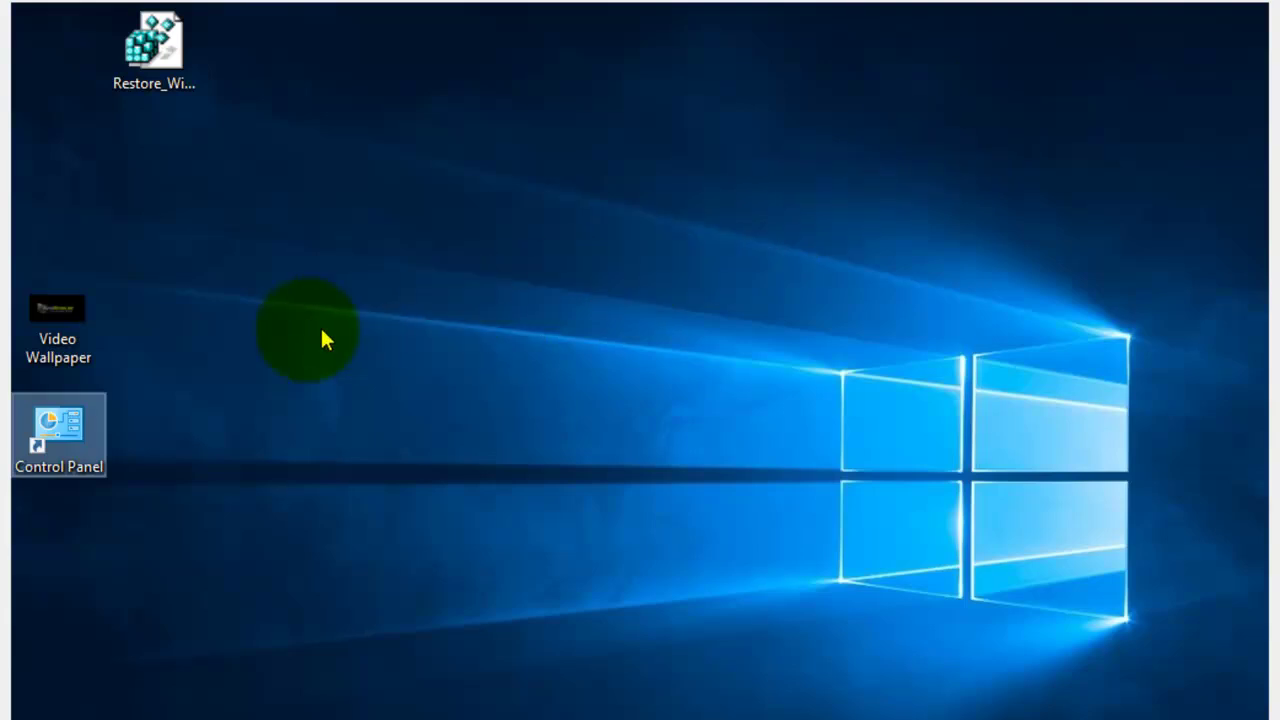
# Step: Open the Video Wallpaper image from the desktop to check which viewer it uses, and close the viewer
pyautogui.click(53, 315)
pyautogui.doubleClick(53, 318)
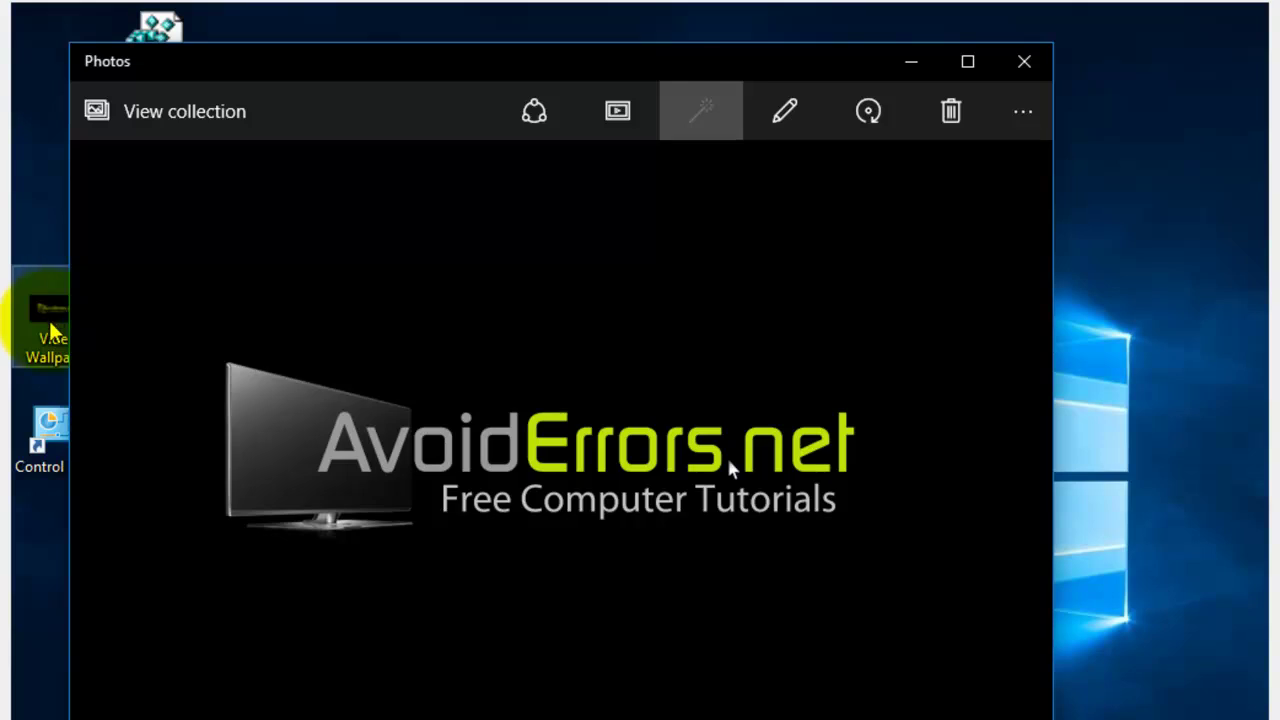
pyautogui.click(1024, 61)
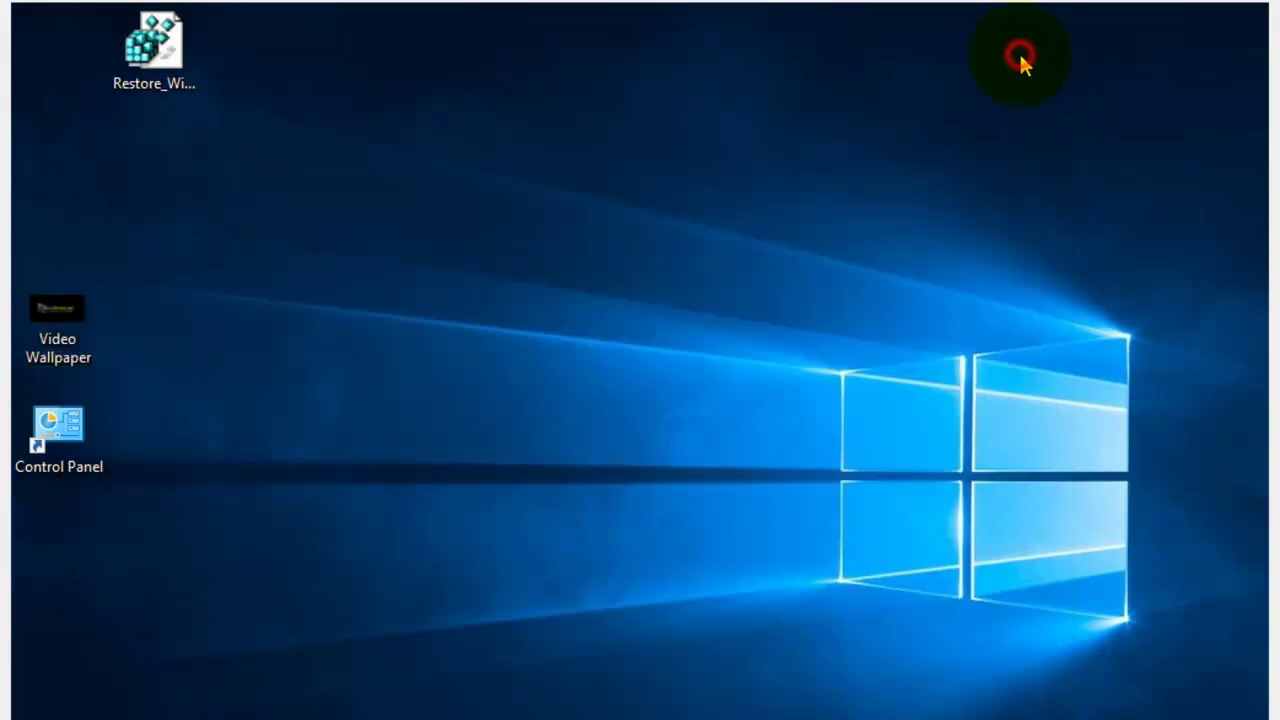
# Step: Run Restore_Windows_Photo_Viewer.reg from the desktop and allow its entries to be added to the registry
pyautogui.click(165, 90)
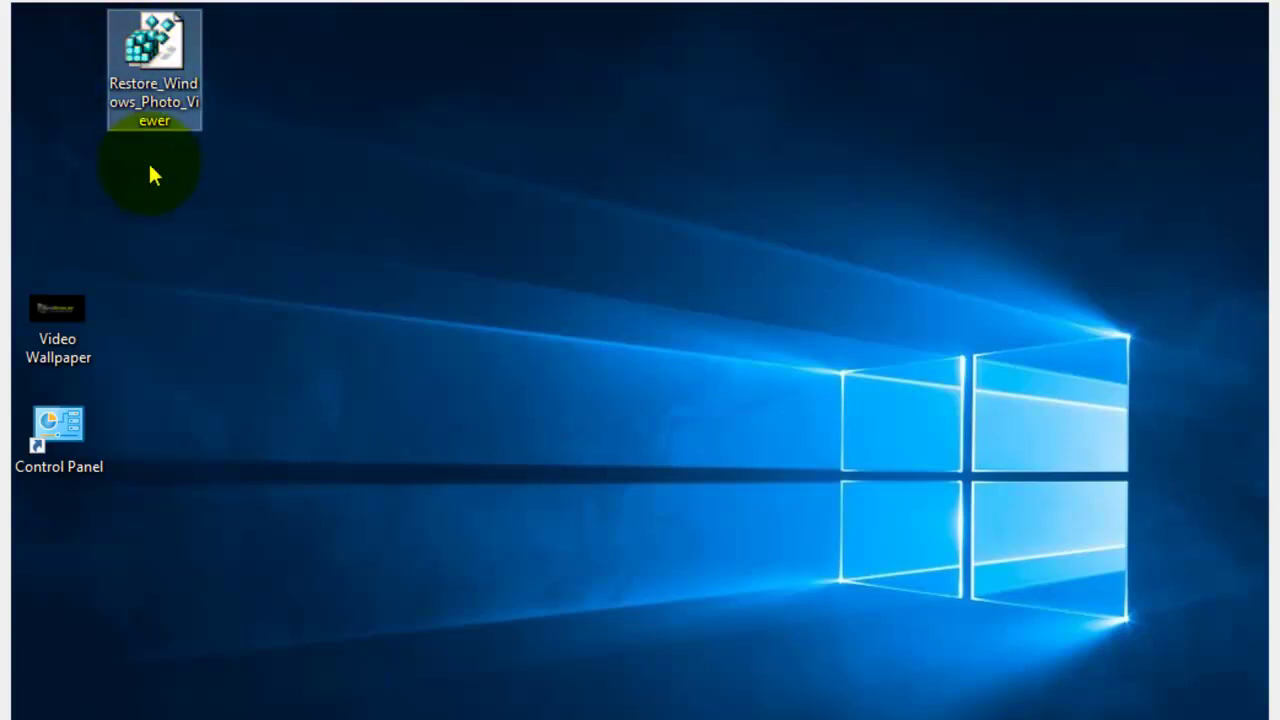
pyautogui.doubleClick(148, 56)
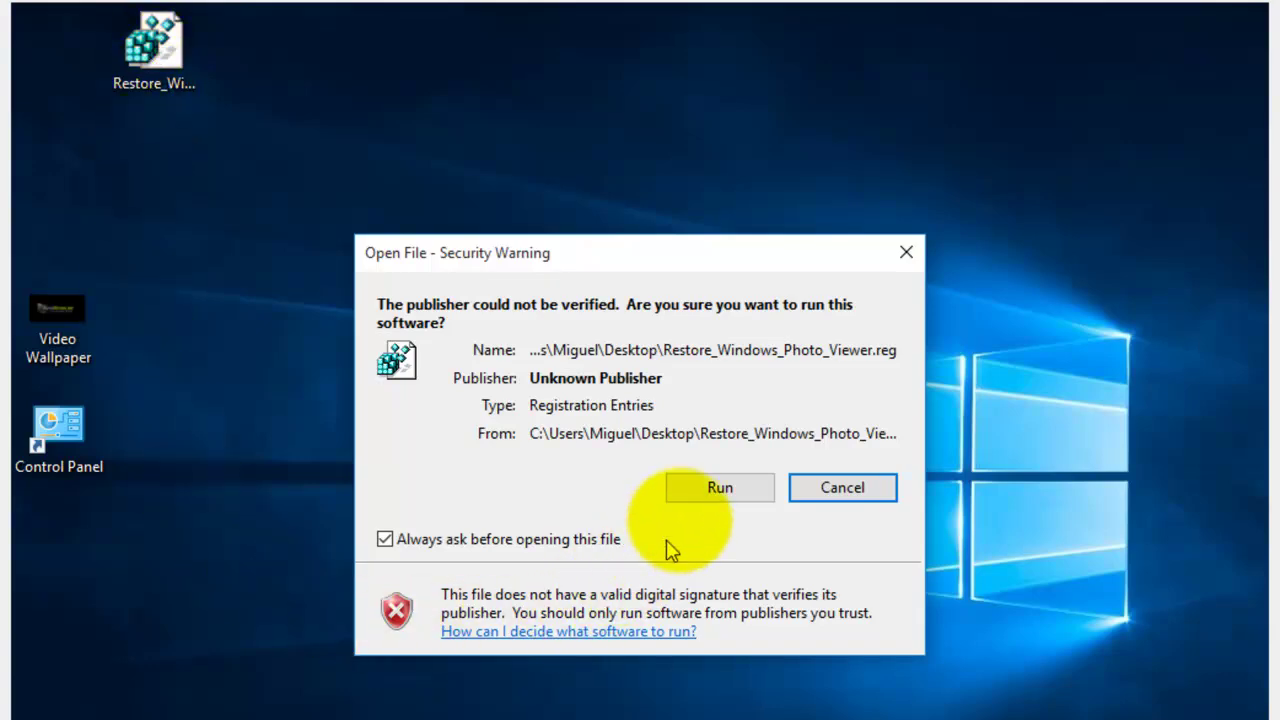
pyautogui.click(690, 489)
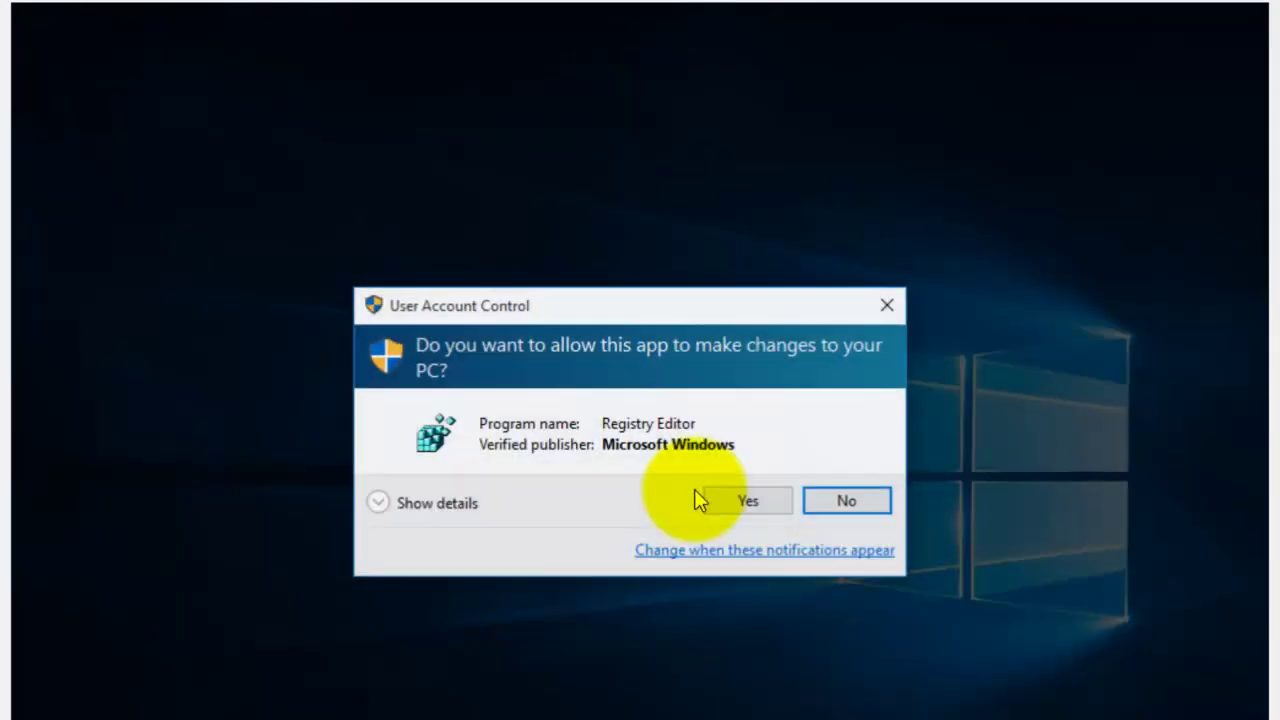
pyautogui.click(716, 502)
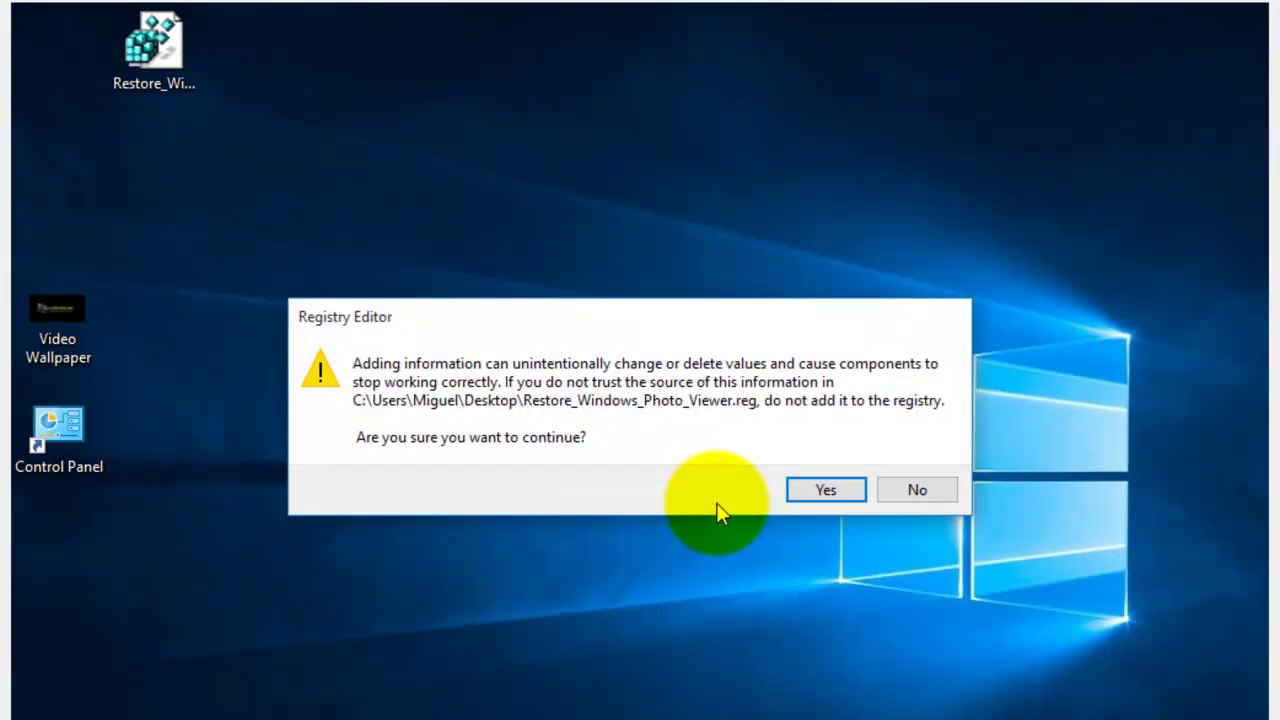
pyautogui.click(801, 495)
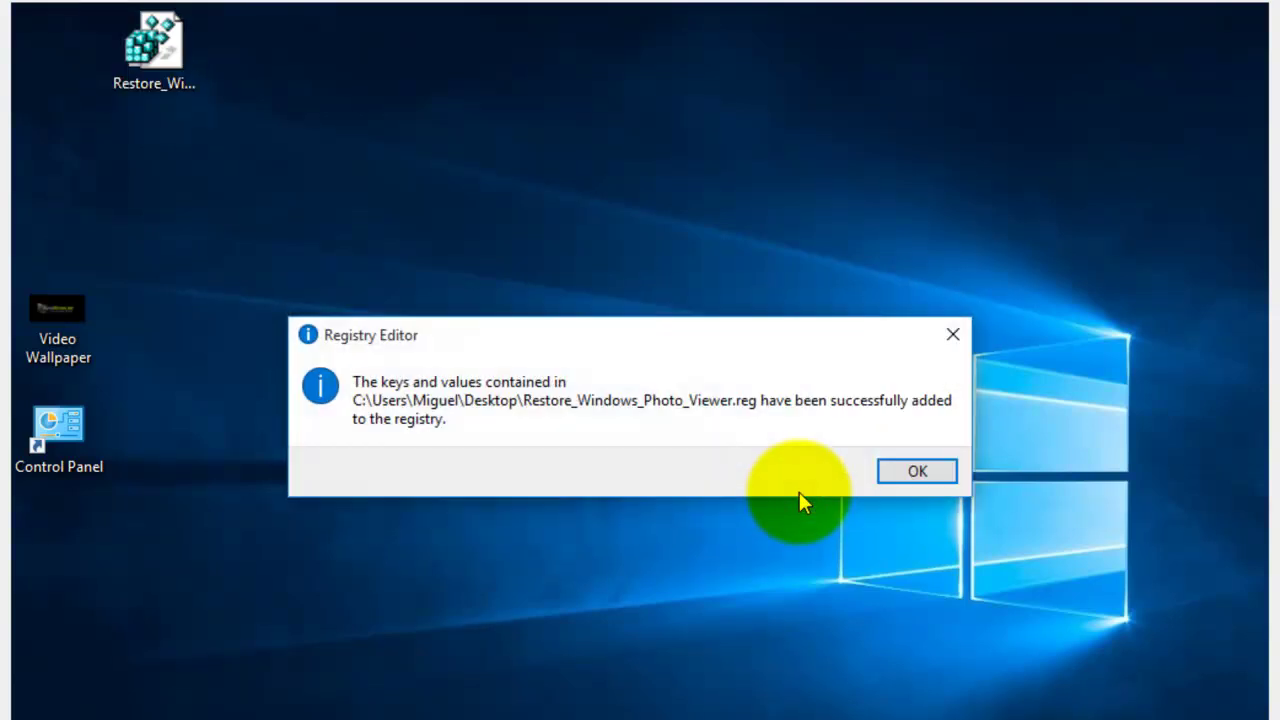
pyautogui.click(900, 476)
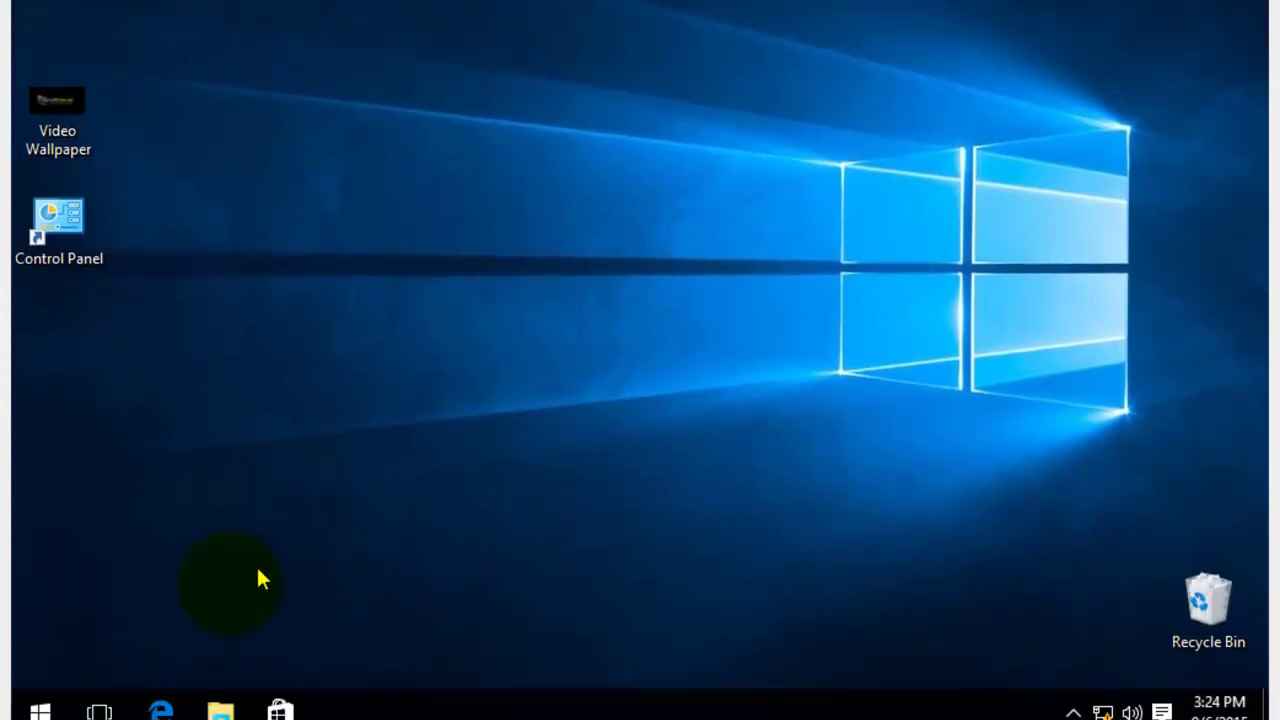
# Step: Set the default photo viewer to Windows Photo Viewer in the system's default apps settings, and close Settings
pyautogui.click(40, 711)
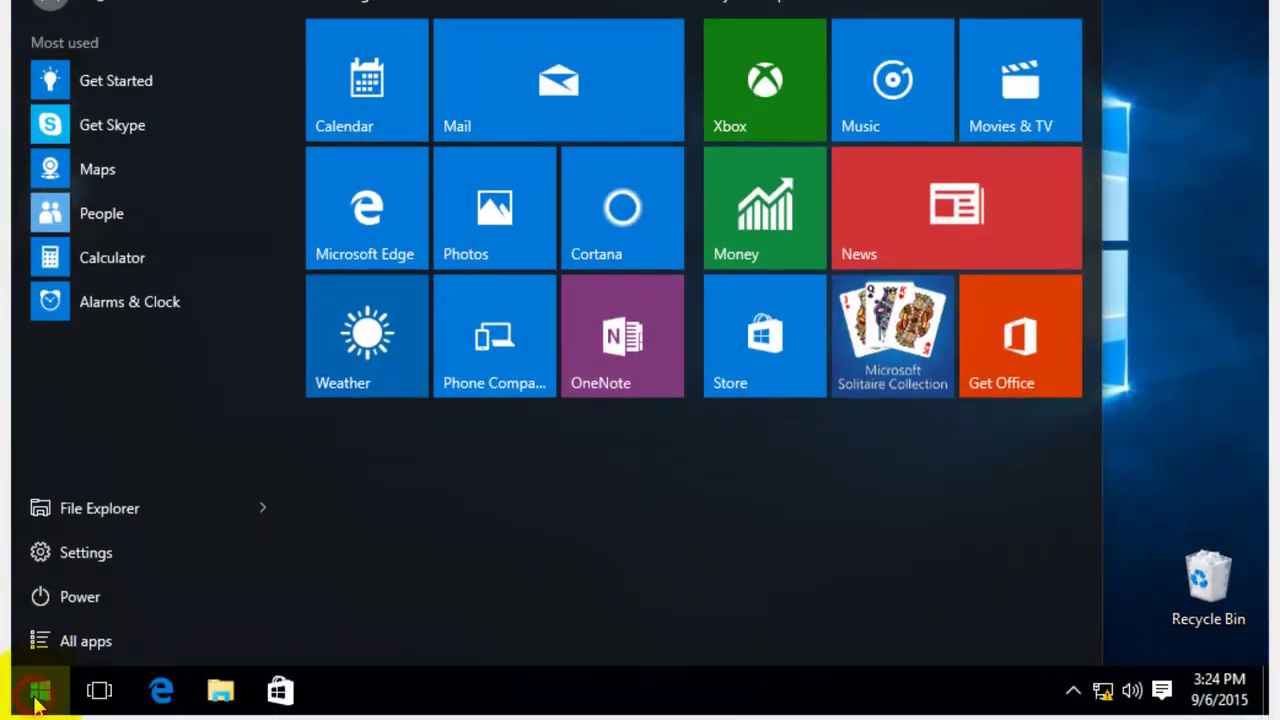
pyautogui.click(134, 545)
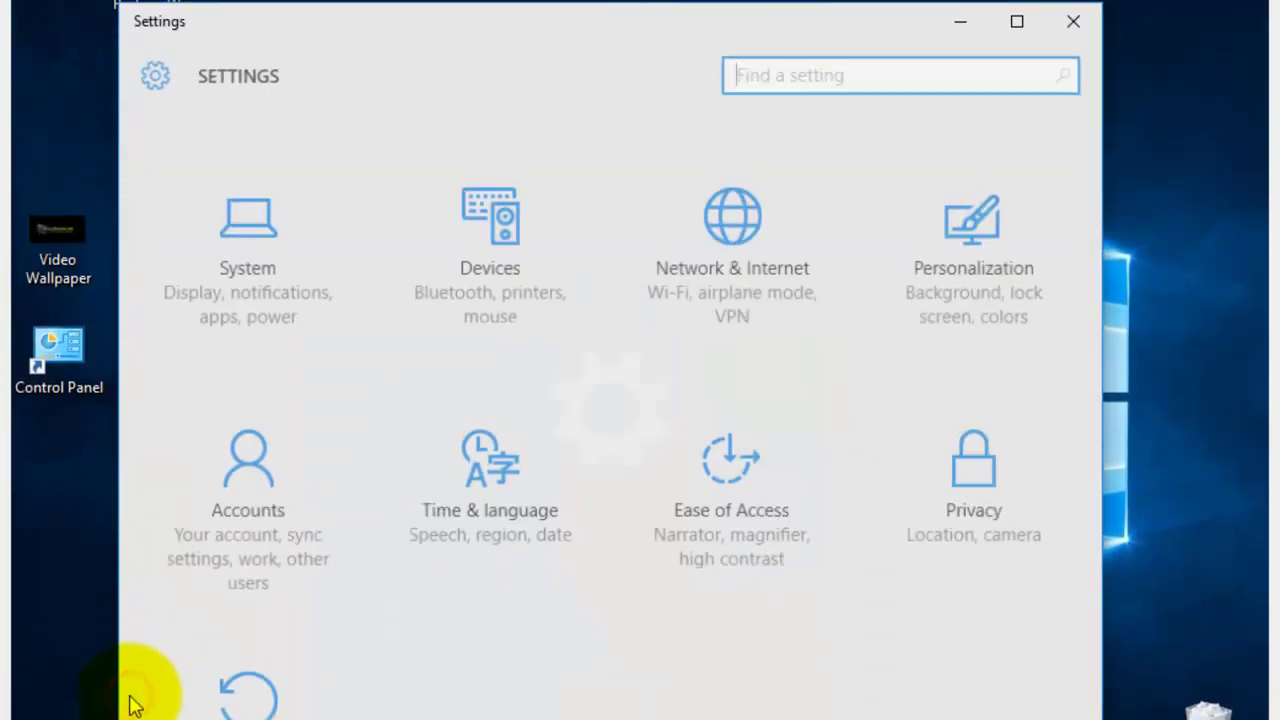
pyautogui.click(263, 286)
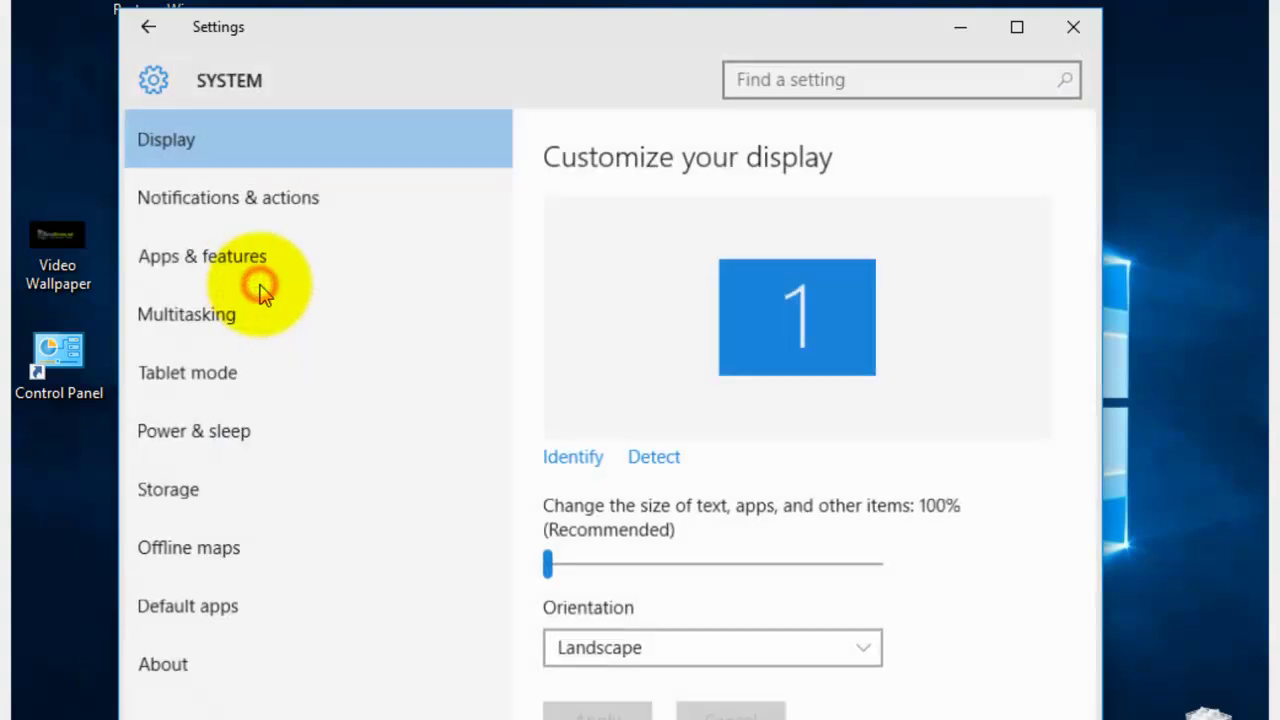
pyautogui.click(212, 606)
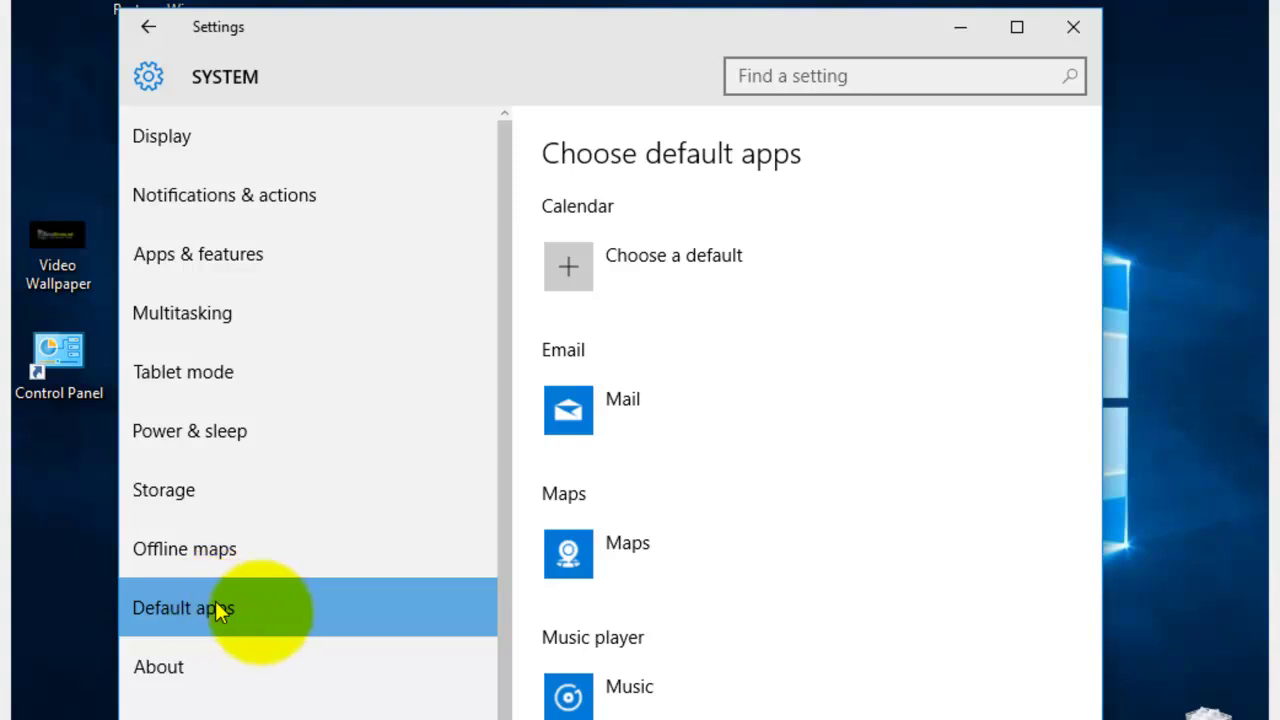
pyautogui.moveTo(1094, 291); pyautogui.dragTo(1074, 550)
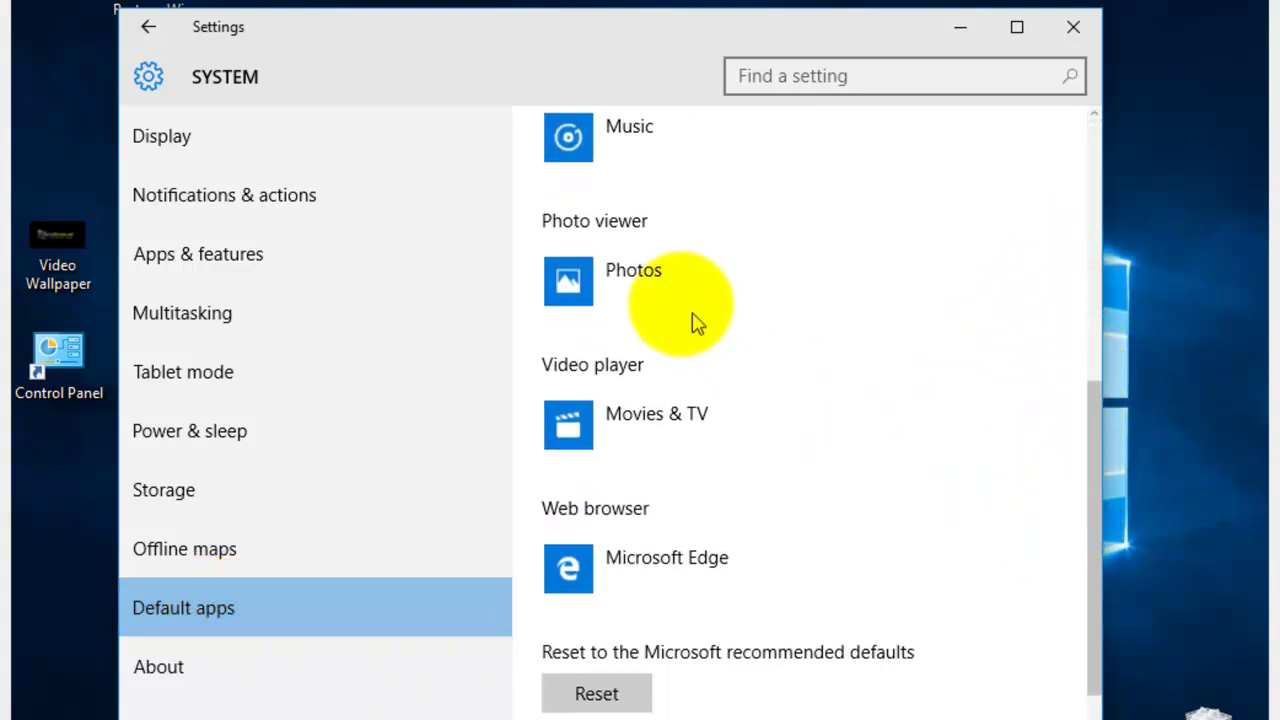
pyautogui.click(632, 284)
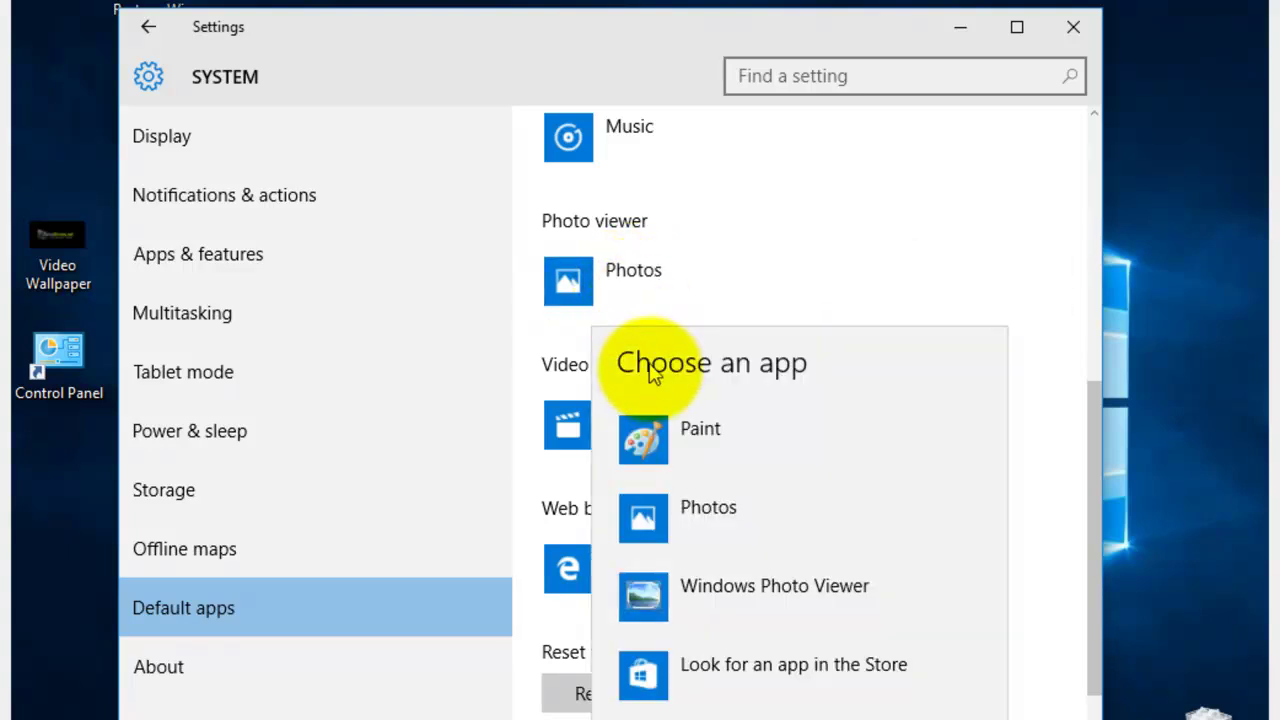
pyautogui.click(652, 612)
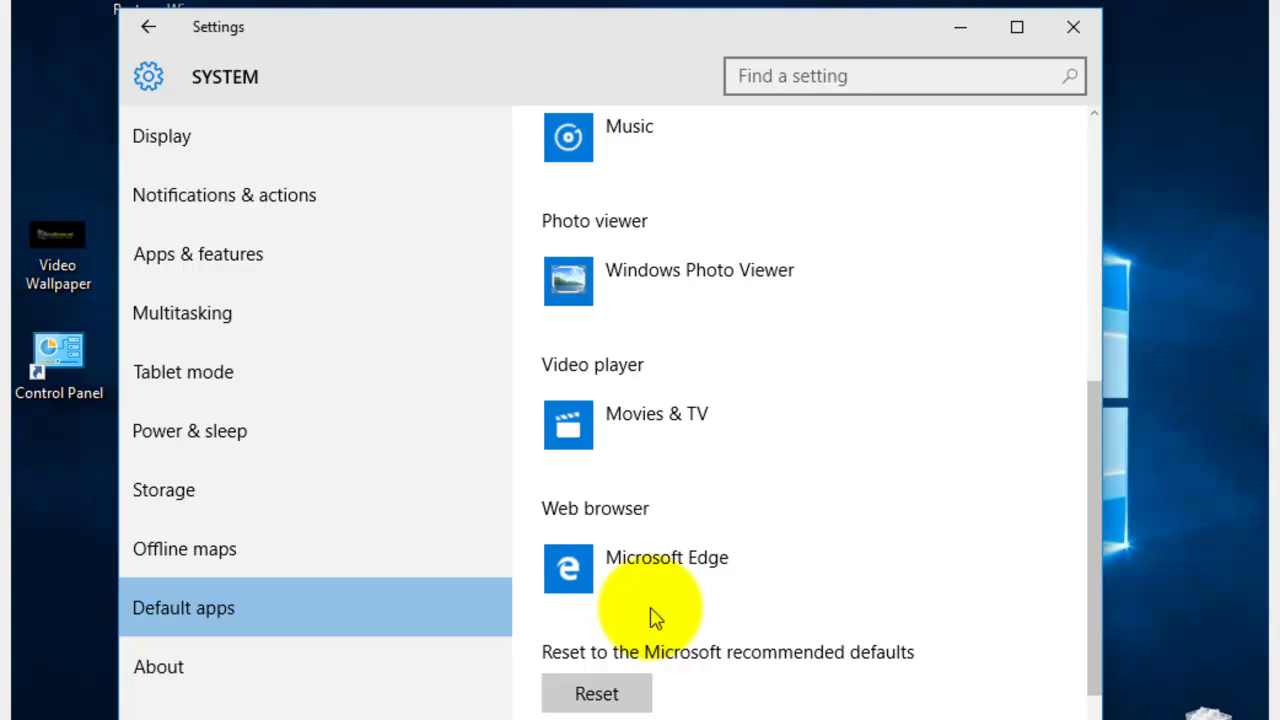
pyautogui.click(1075, 28)
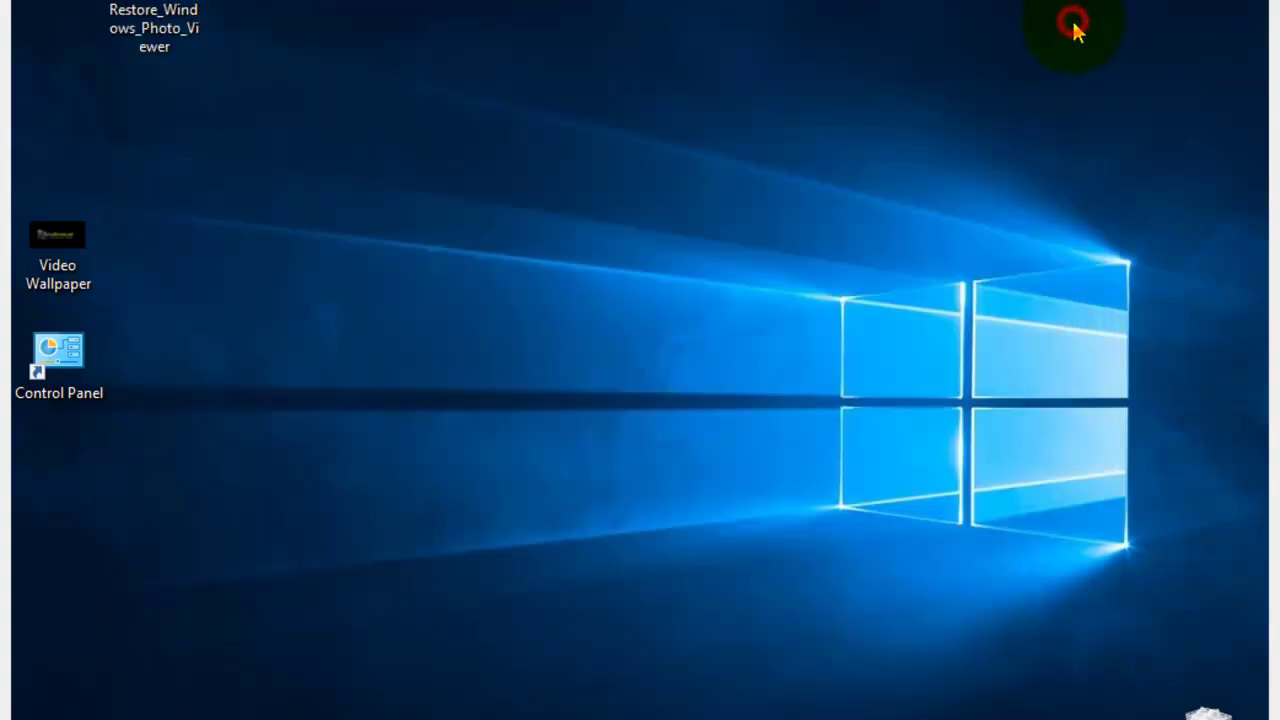
# Step: Open the Video Wallpaper image on the desktop to check which viewer displays it
pyautogui.click(67, 248)
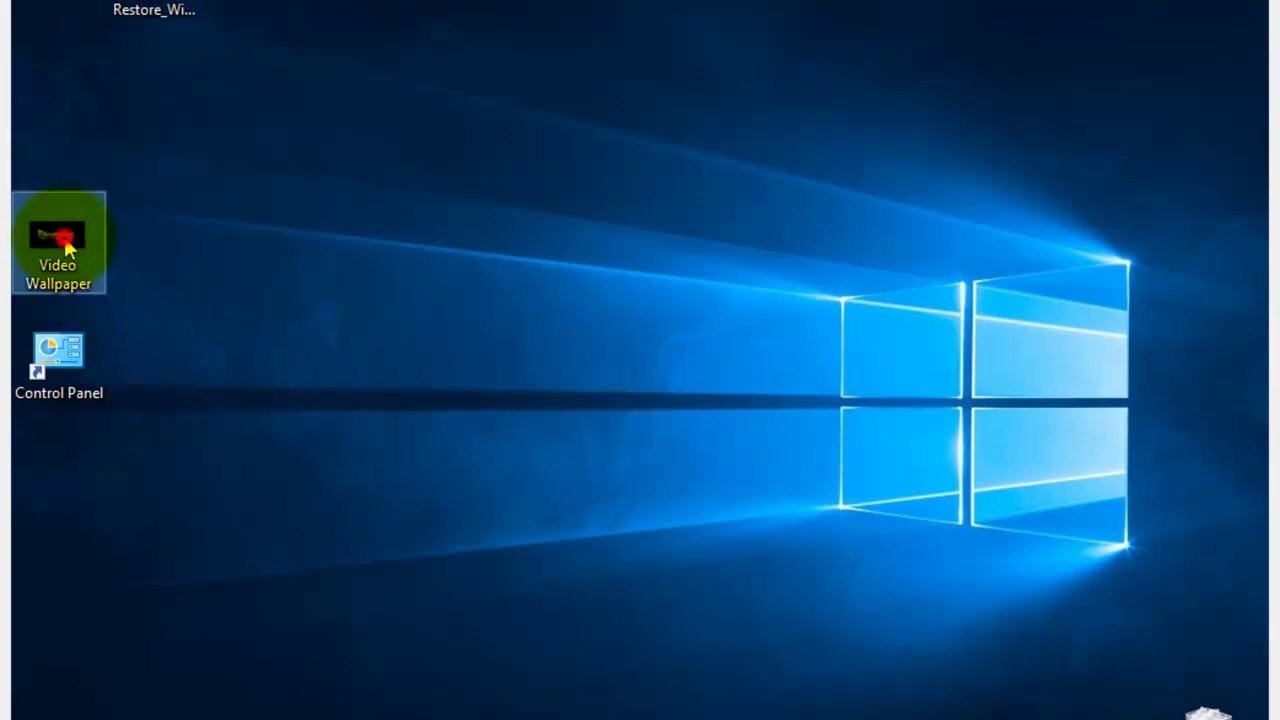